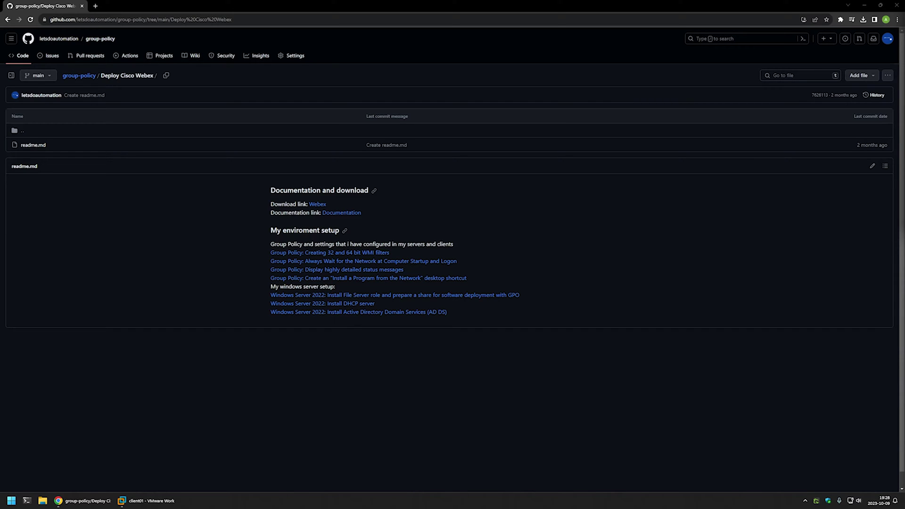
# Step: Highlight the environment setup, Windows server setup and Group Policy article links in turn
pyautogui.moveTo(497, 318); pyautogui.dragTo(269, 241)
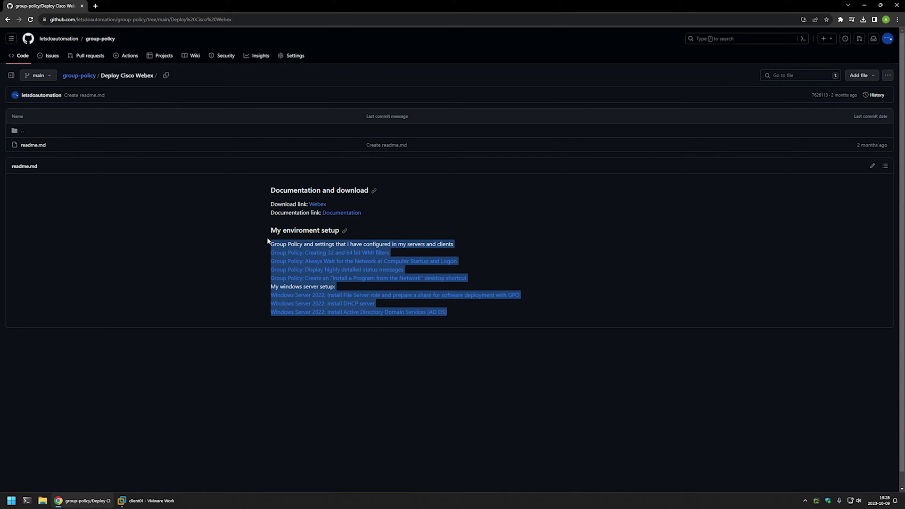
pyautogui.click(498, 244)
pyautogui.moveTo(465, 312); pyautogui.dragTo(268, 287)
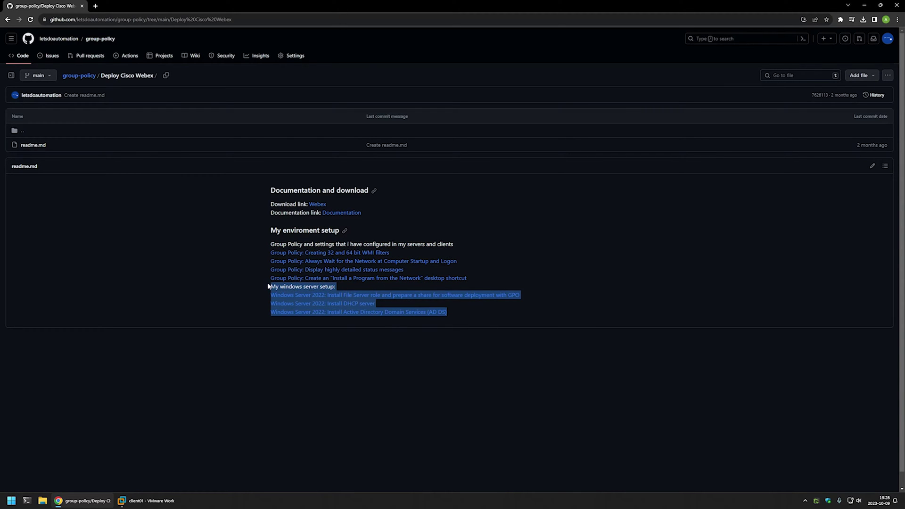
pyautogui.click(489, 278)
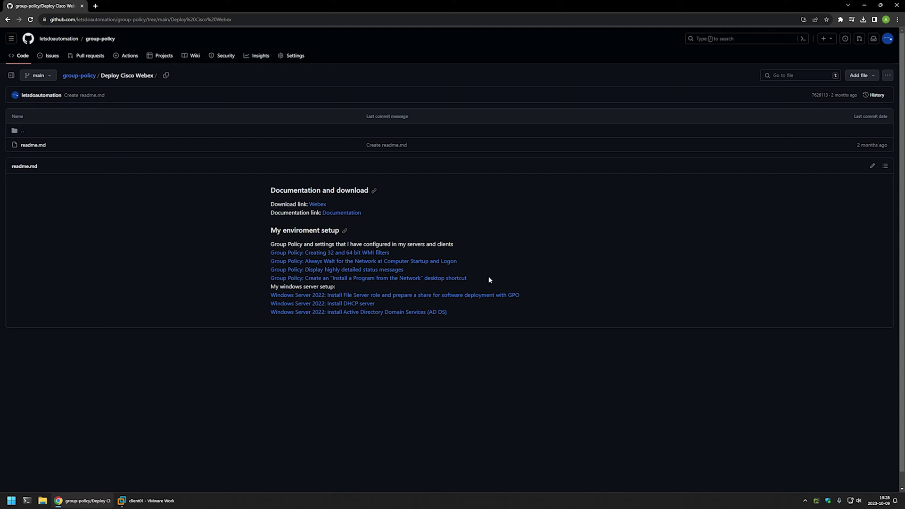
pyautogui.moveTo(482, 282); pyautogui.dragTo(257, 247)
pyautogui.click(461, 245)
# Step: Open the Webex download link in a new tab and go to the admin download page
pyautogui.middleClick(318, 204)
pyautogui.click(119, 8)
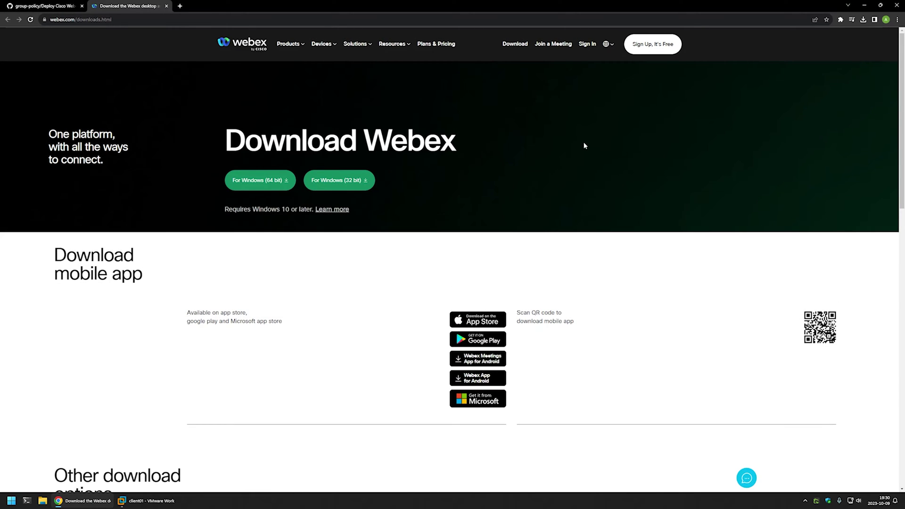
pyautogui.scroll(-7, 585, 145)
pyautogui.moveTo(516, 225); pyautogui.dragTo(601, 226)
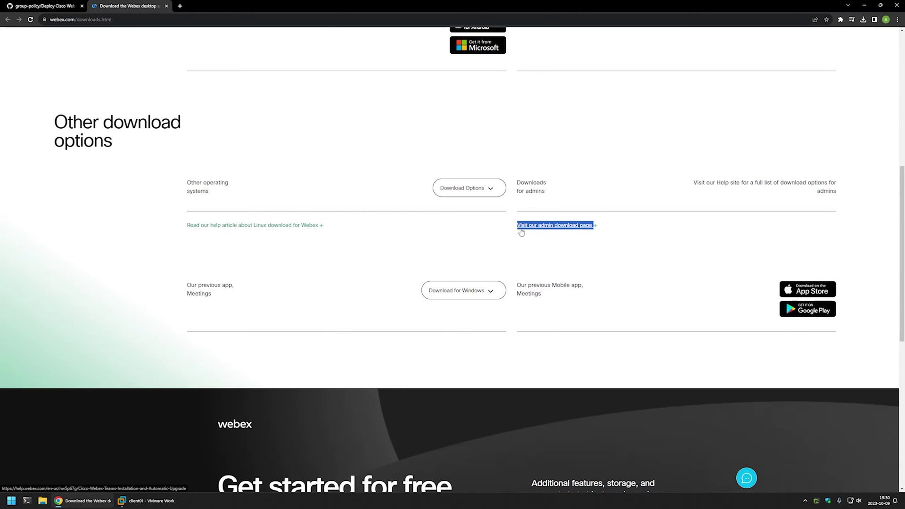
pyautogui.click(557, 226)
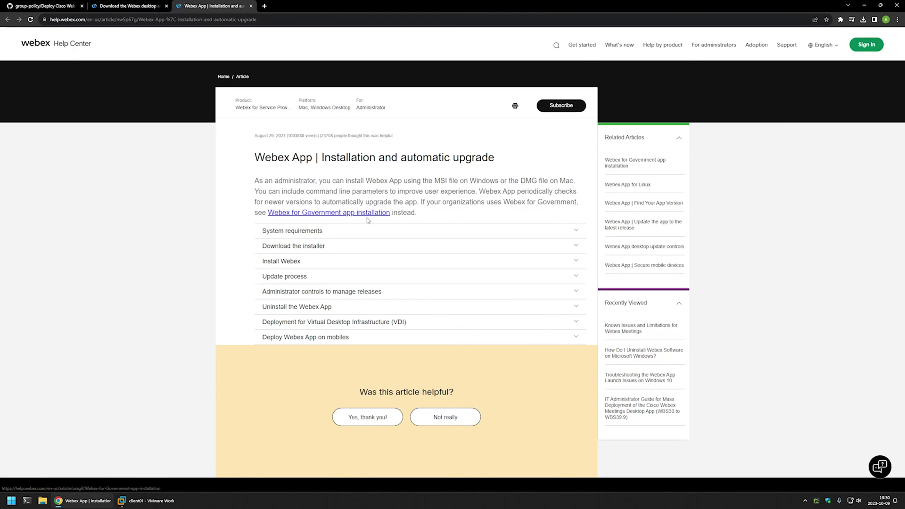
# Step: Download the 64-bit non-localized Webex MSI and view it in the Downloads folder
pyautogui.click(304, 247)
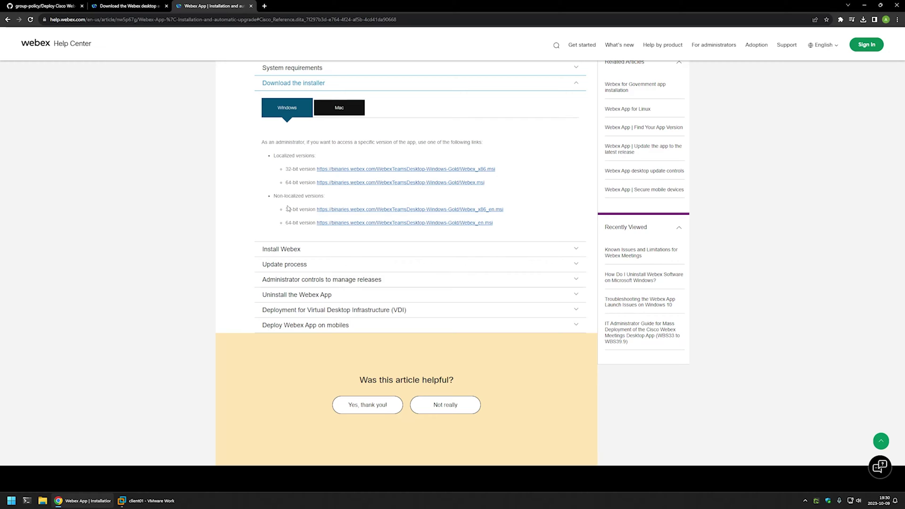
pyautogui.moveTo(325, 197); pyautogui.dragTo(316, 225)
pyautogui.click(376, 223)
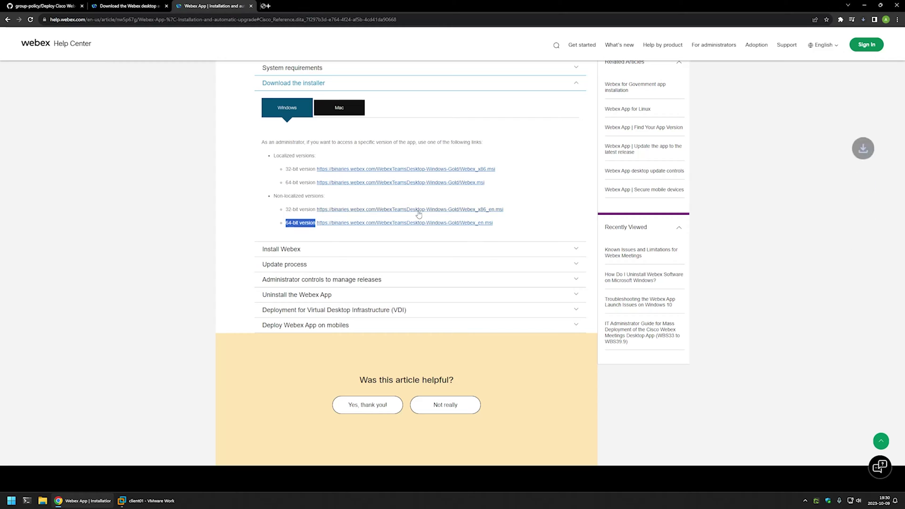
pyautogui.rightClick(42, 501)
pyautogui.click(32, 389)
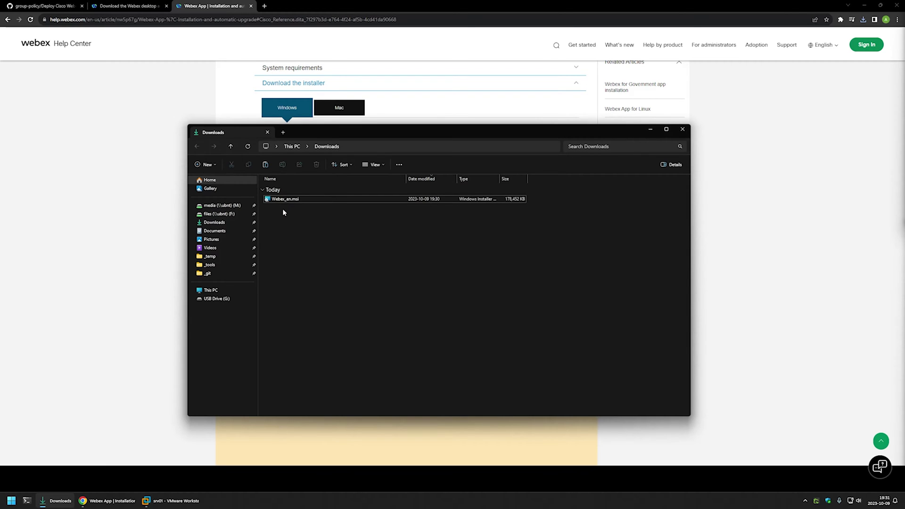
# Step: Copy Webex_en.msi onto the srv01 desktop, then open File Explorer on srv01
pyautogui.rightClick(280, 199)
pyautogui.click(302, 325)
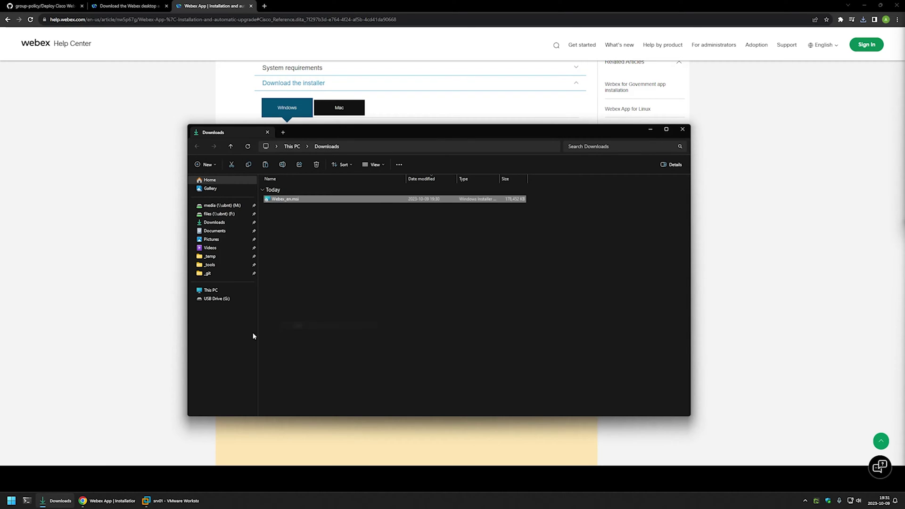
pyautogui.click(172, 501)
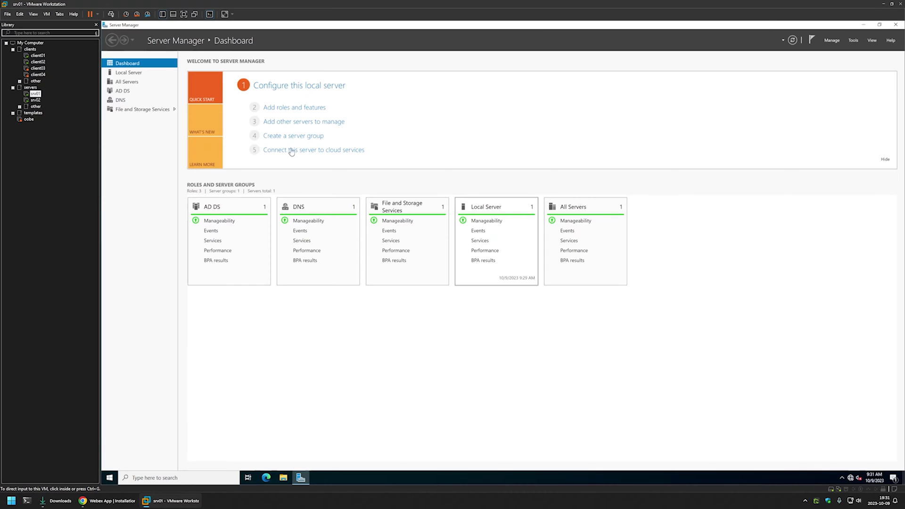
pyautogui.click(453, 179)
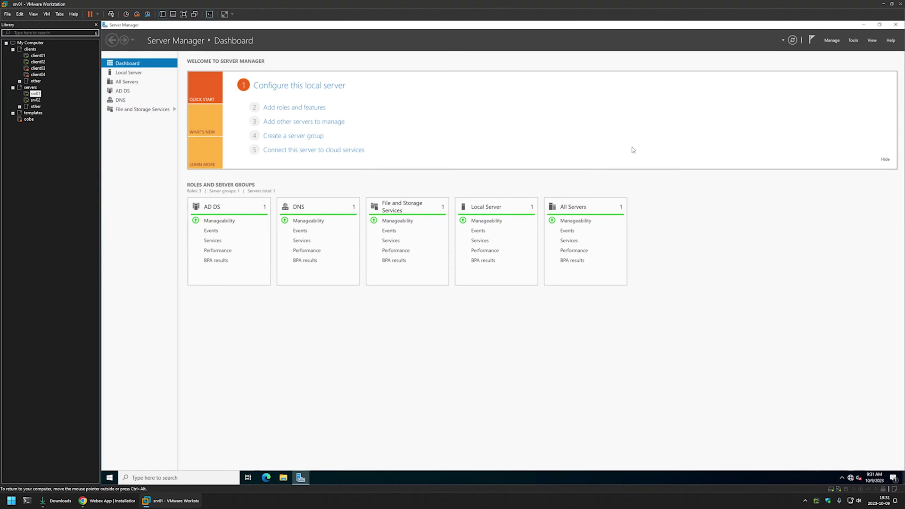
pyautogui.click(865, 25)
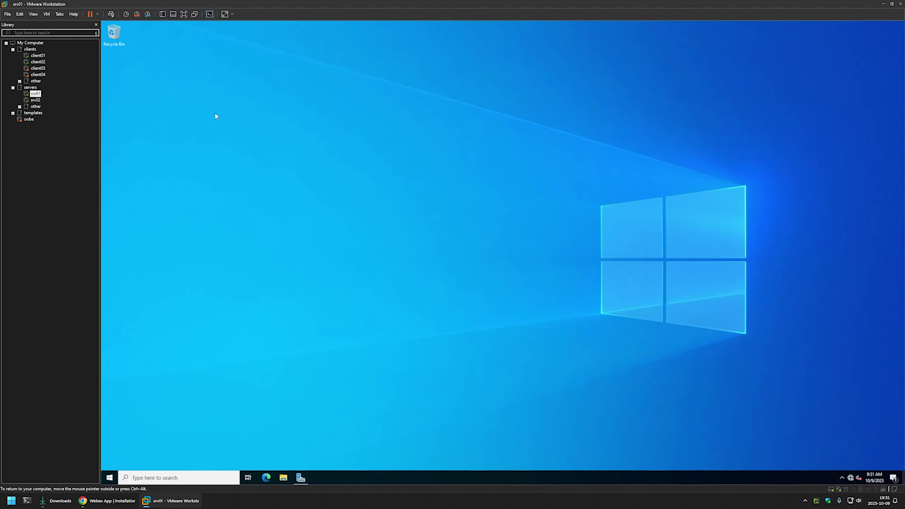
pyautogui.rightClick(175, 116)
pyautogui.click(191, 146)
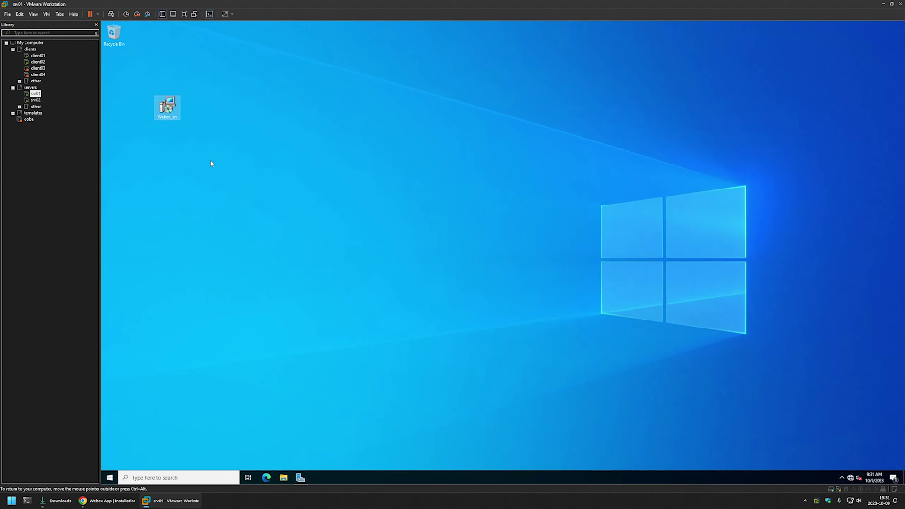
pyautogui.click(283, 478)
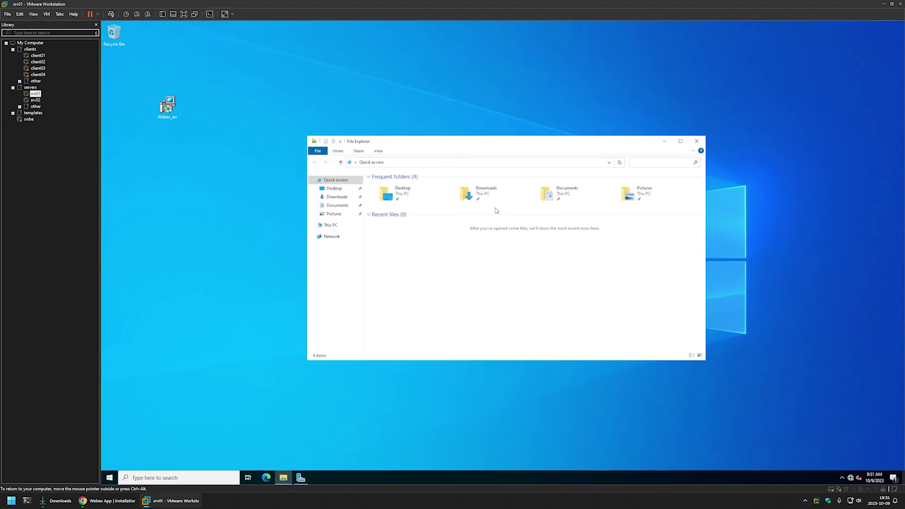
# Step: Browse to \\srv02 and open its software share
pyautogui.hotkey('ctrl', 'a')
pyautogui.click(460, 162)
pyautogui.write('\\\\s')
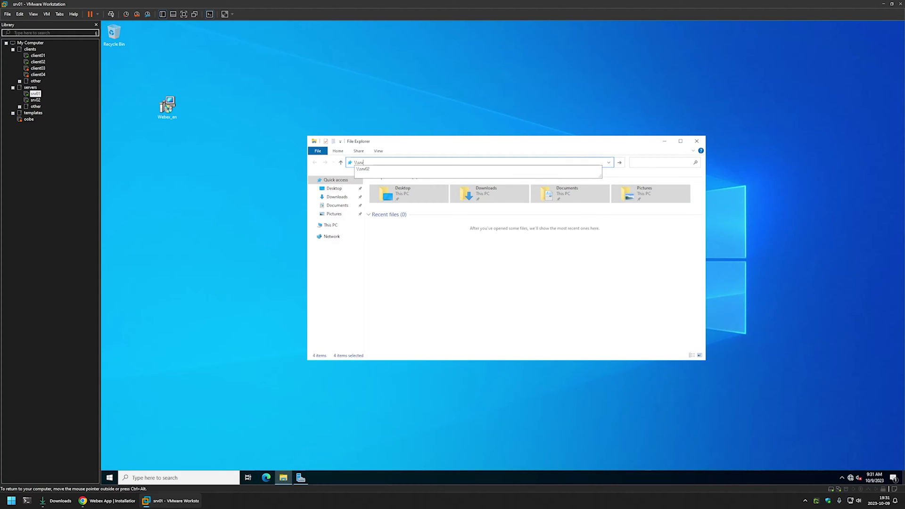
pyautogui.press('Down')
pyautogui.press('Return')
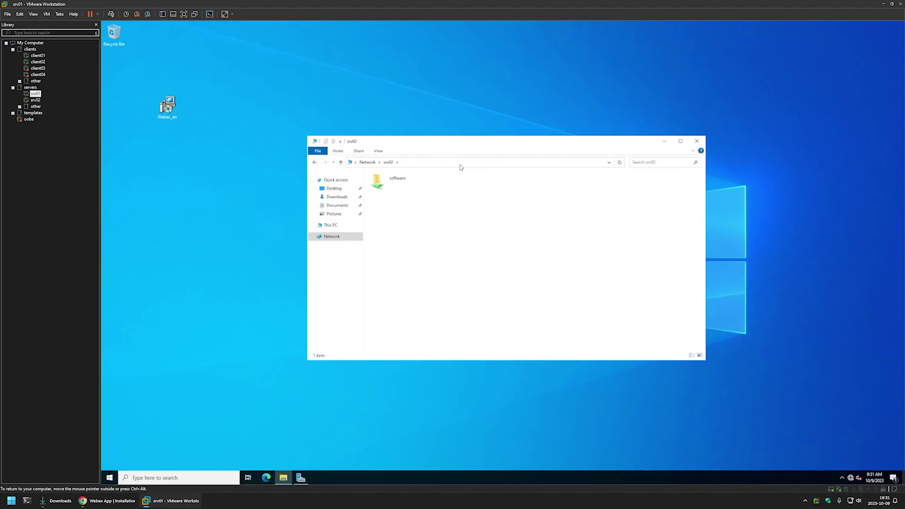
pyautogui.doubleClick(395, 181)
# Step: Create a 'Cisco webex' folder in software and drag the Webex_en installer into it
pyautogui.rightClick(395, 194)
pyautogui.moveTo(429, 268)
pyautogui.click(496, 272)
pyautogui.write('Cisco webex')
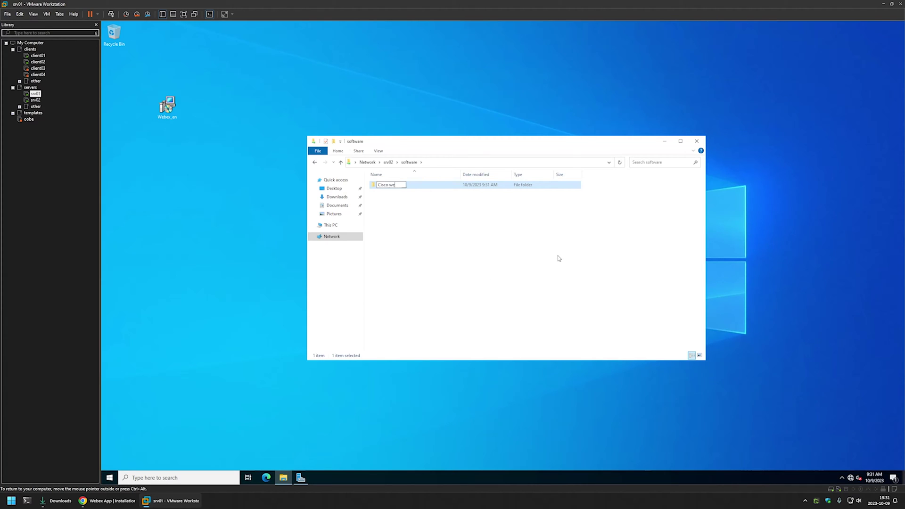
pyautogui.press('Return')
pyautogui.doubleClick(386, 186)
pyautogui.moveTo(168, 106); pyautogui.dragTo(394, 202)
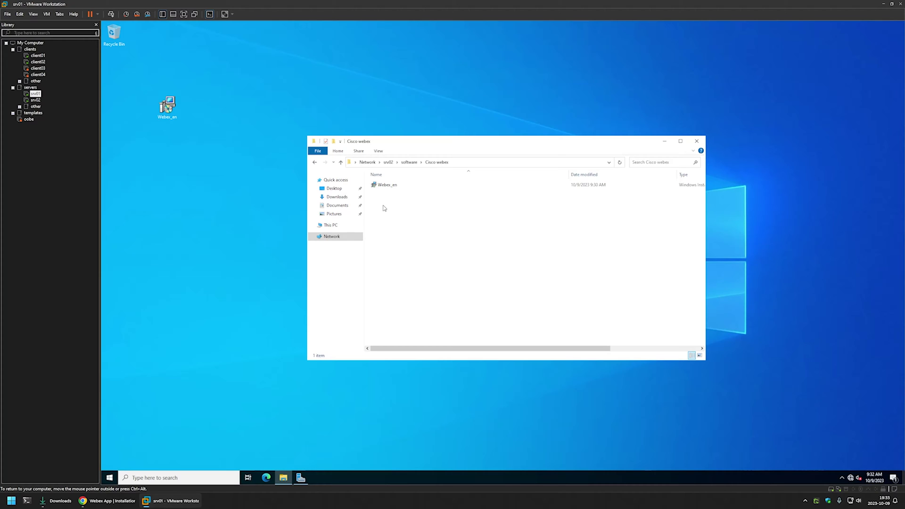
pyautogui.rightClick(385, 208)
pyautogui.click(407, 289)
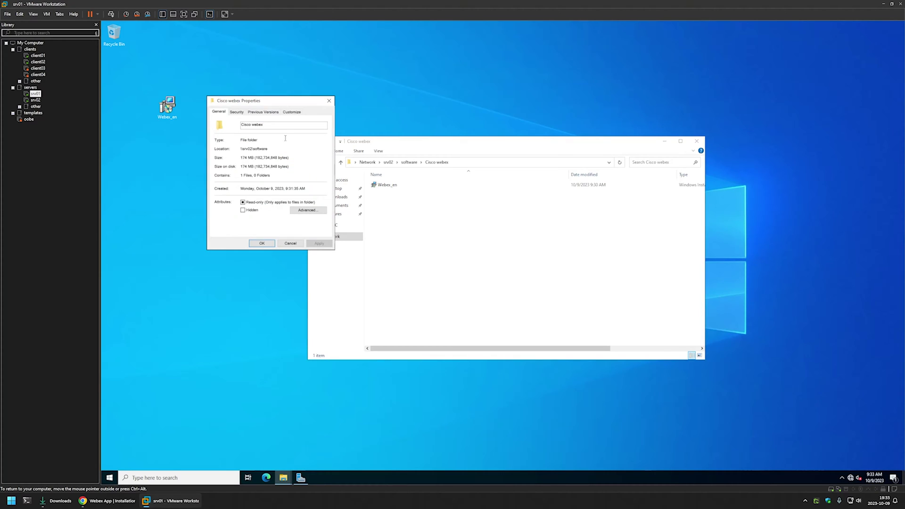
pyautogui.moveTo(266, 102); pyautogui.dragTo(445, 164)
pyautogui.click(417, 174)
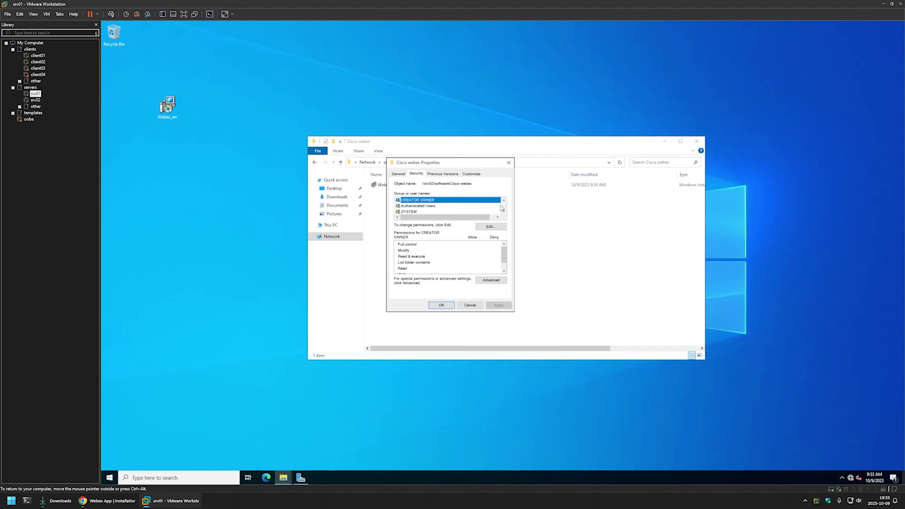
pyautogui.click(501, 227)
pyautogui.click(439, 232)
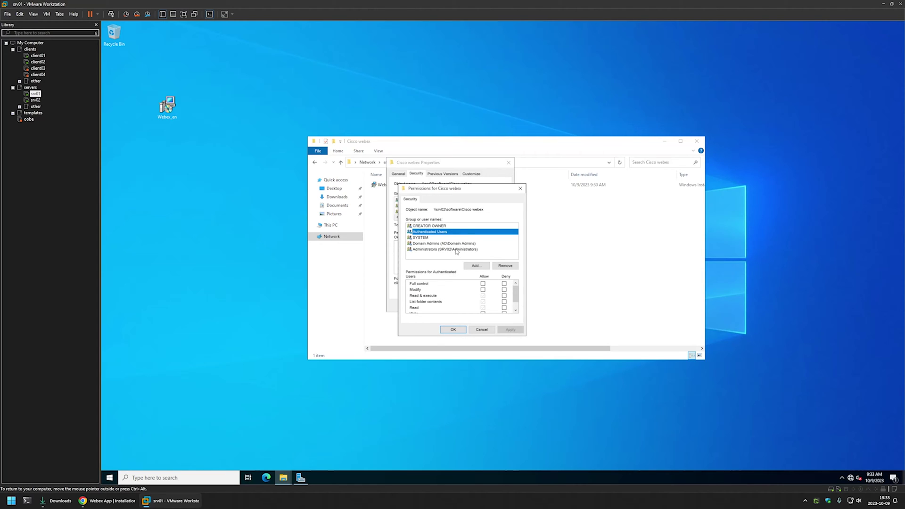
pyautogui.click(521, 188)
pyautogui.click(509, 162)
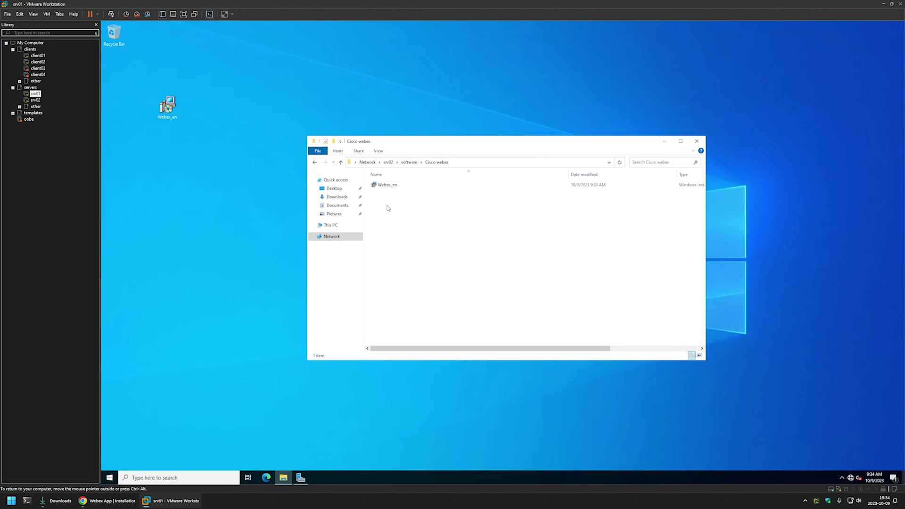
# Step: Launch Group Policy Management from Server Manager Tools and expand Group Policy Objects
pyautogui.click(301, 478)
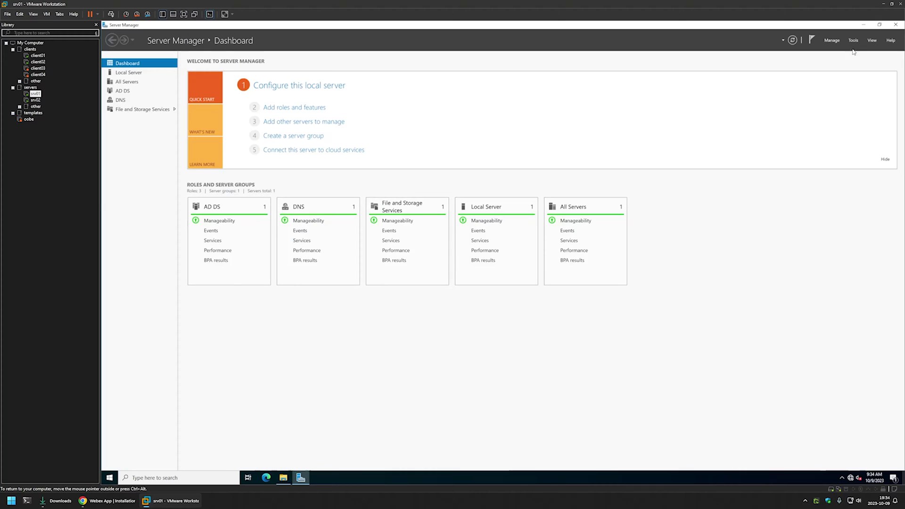
pyautogui.click(854, 40)
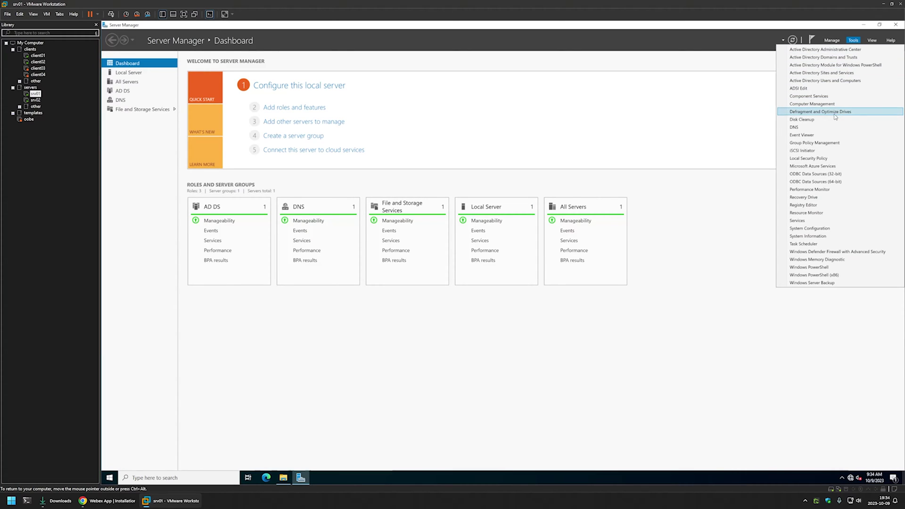
pyautogui.click(829, 143)
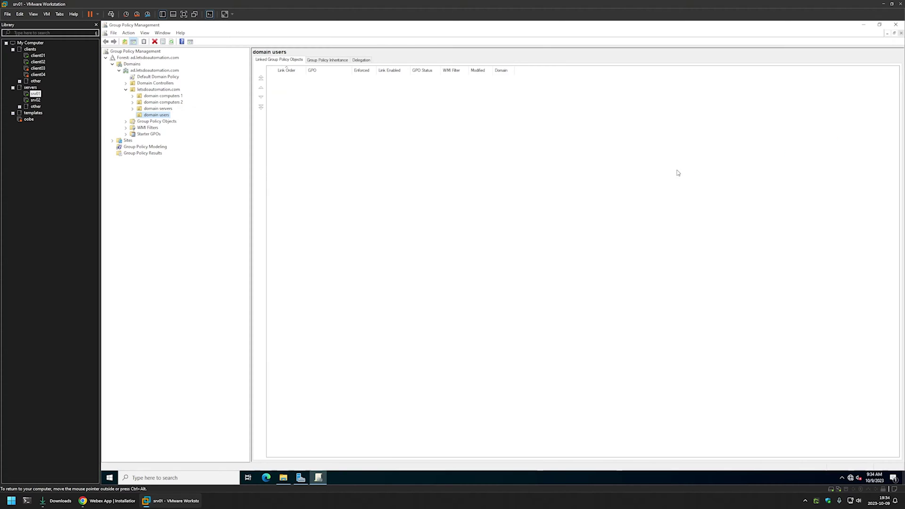
pyautogui.click(130, 122)
pyautogui.click(127, 123)
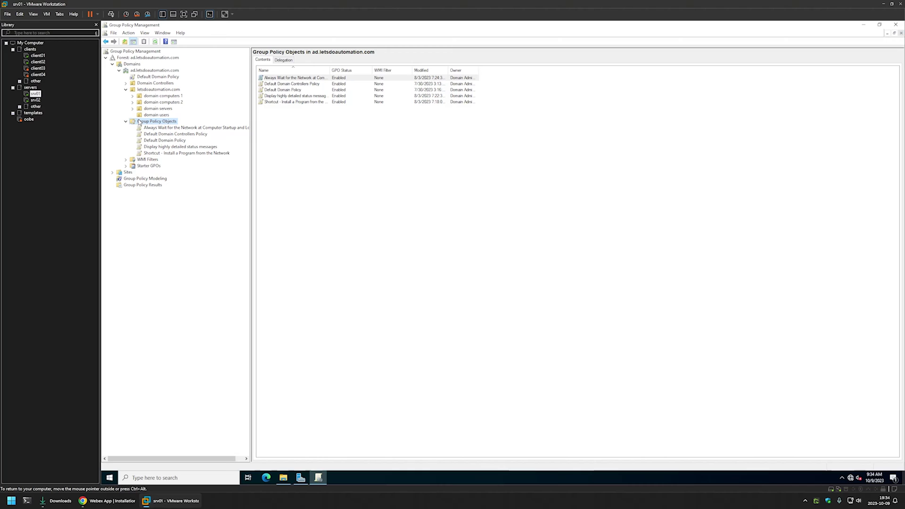
# Step: Add a new GPO under Group Policy Objects named 'Assign Cisco Webex'
pyautogui.rightClick(139, 122)
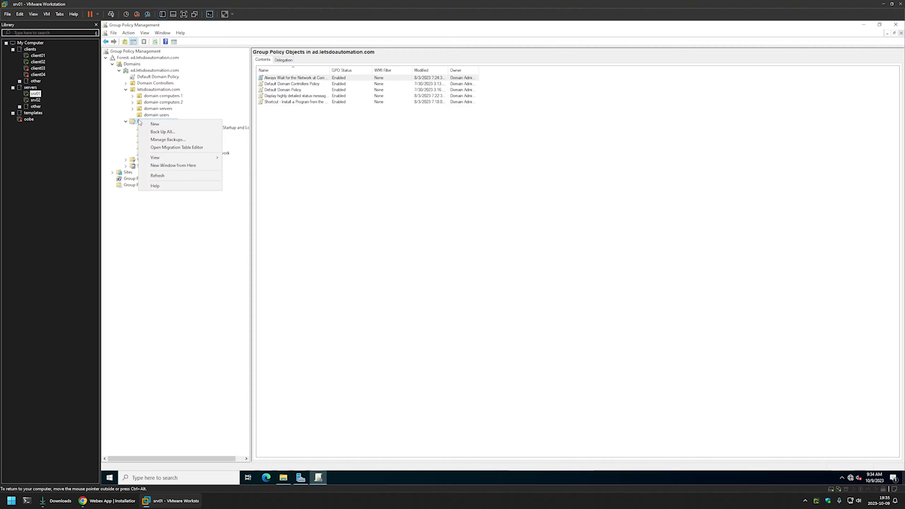
pyautogui.click(167, 125)
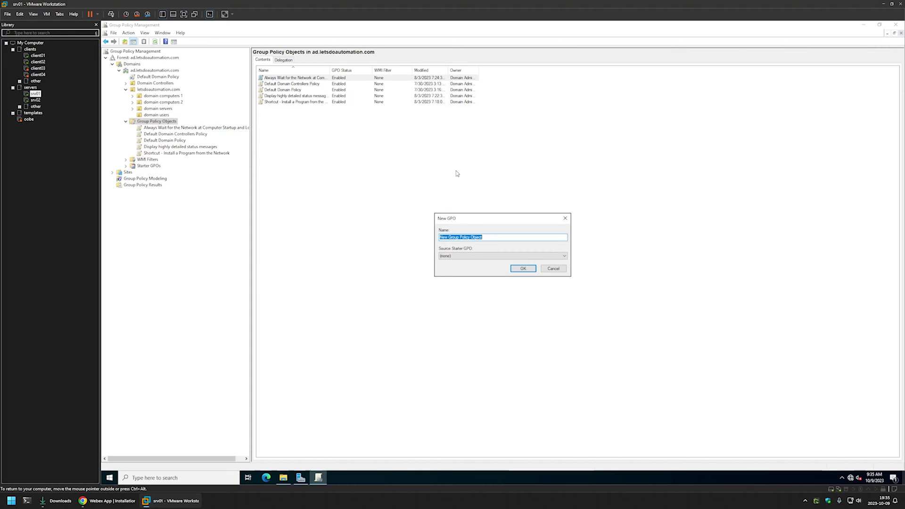
pyautogui.write('Assign Cisco Webex')
pyautogui.click(530, 269)
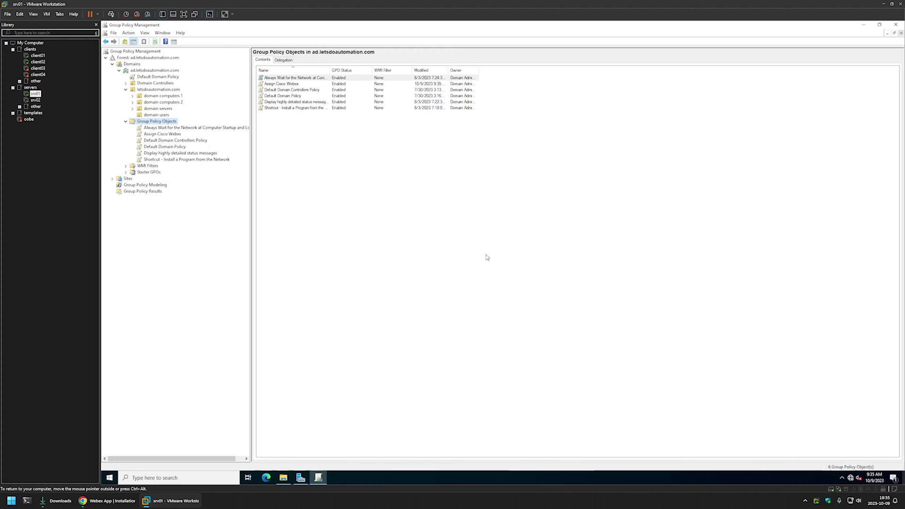
# Step: Edit Assign Cisco Webex and go to Computer Configuration > Policies > Software Settings > Software installation
pyautogui.rightClick(168, 136)
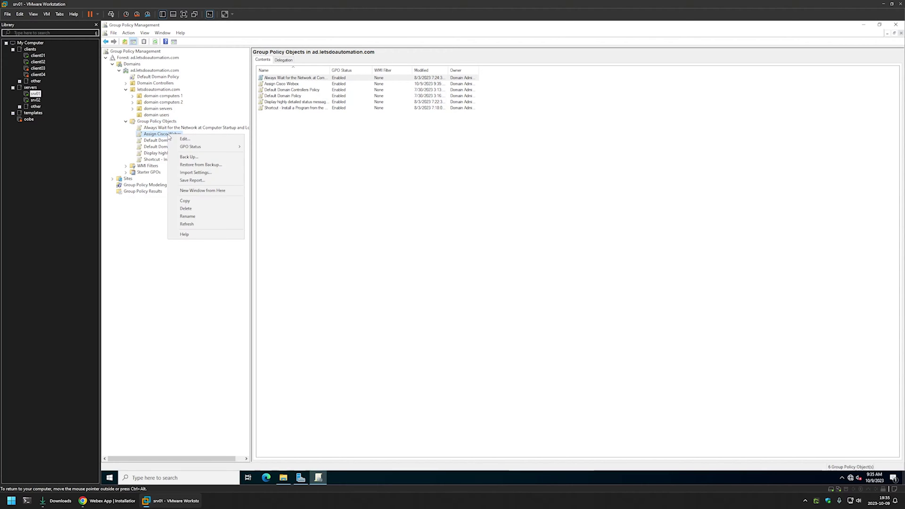
pyautogui.click(182, 138)
pyautogui.moveTo(268, 57); pyautogui.dragTo(518, 136)
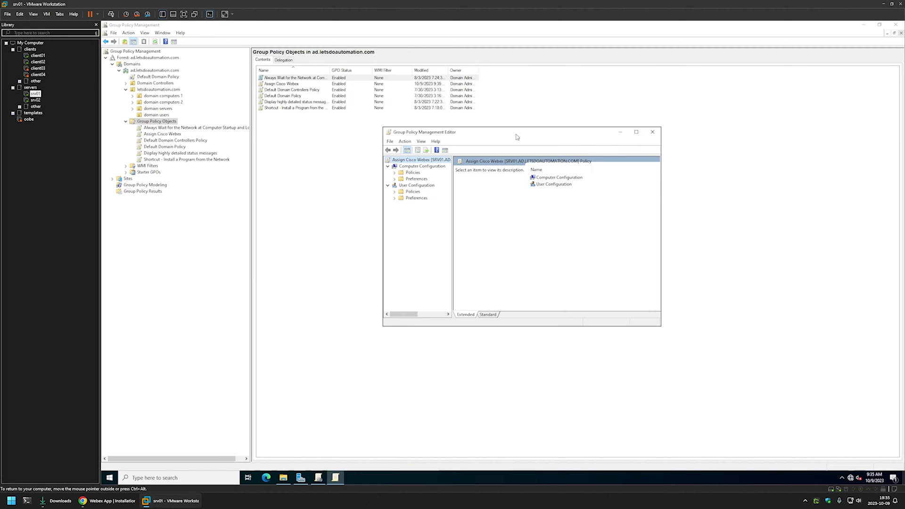
pyautogui.click(409, 167)
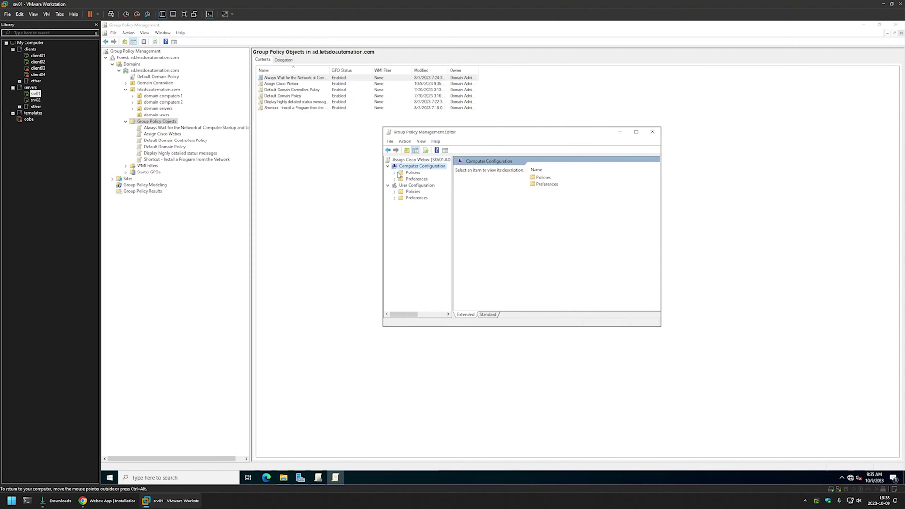
pyautogui.click(394, 173)
pyautogui.click(402, 179)
pyautogui.click(423, 186)
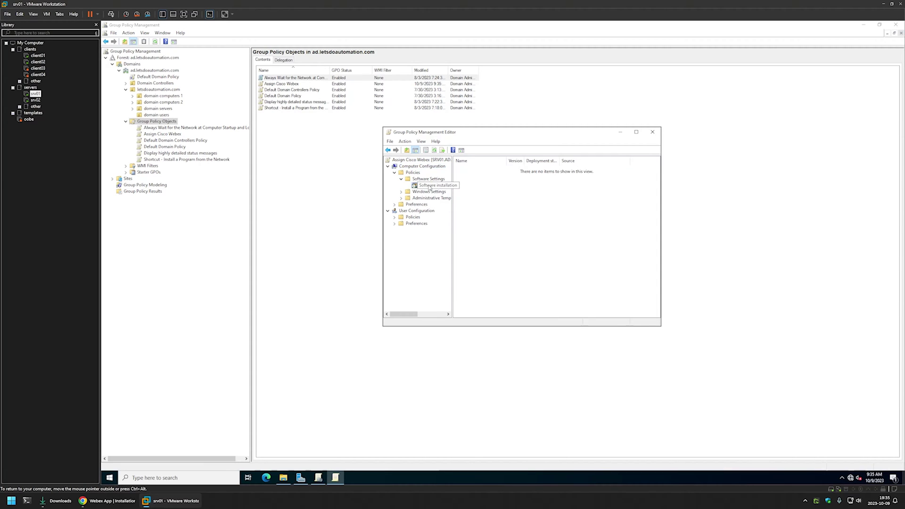
pyautogui.rightClick(480, 181)
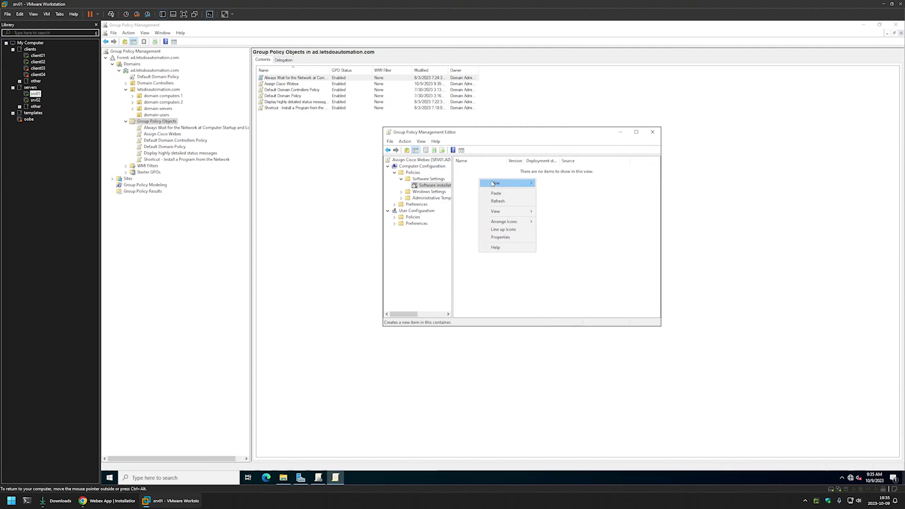
# Step: Start a new software package and browse to \\srv02\software\Cisco webex
pyautogui.moveTo(500, 184)
pyautogui.click(552, 185)
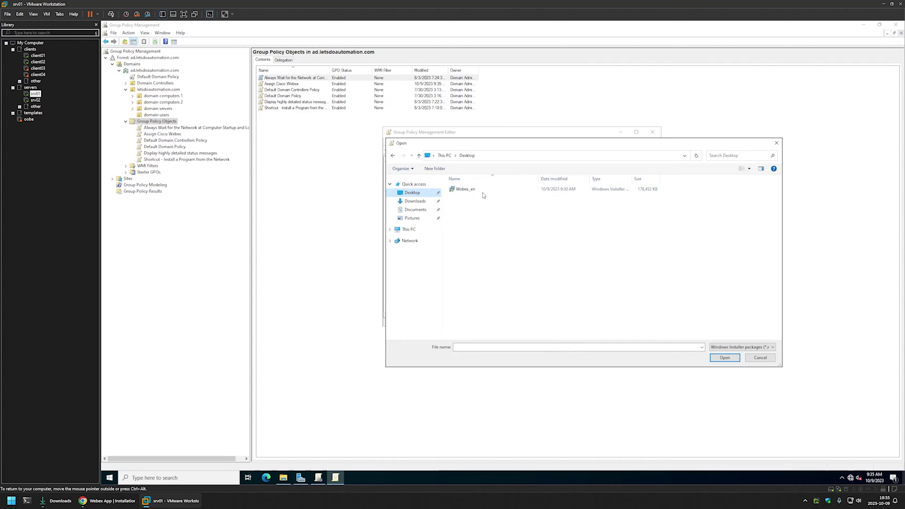
pyautogui.click(487, 156)
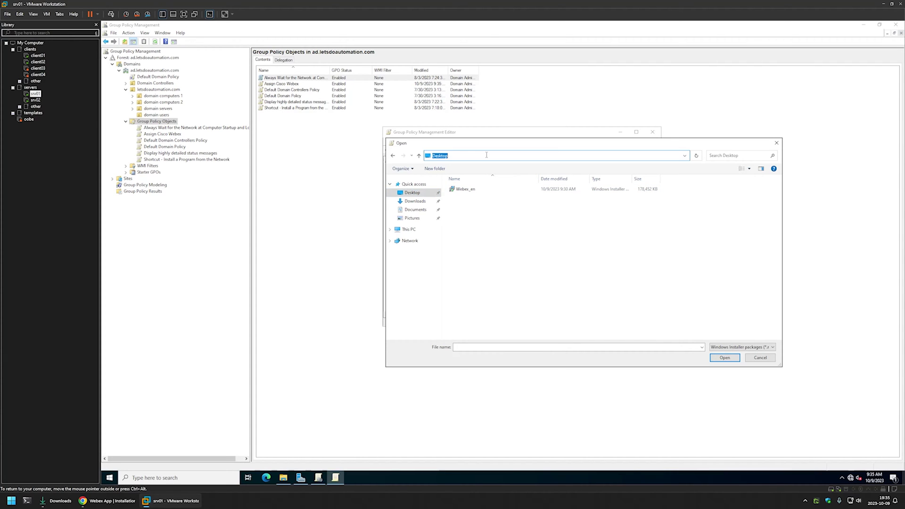
pyautogui.write('\\\\srv02')
pyautogui.press('Return')
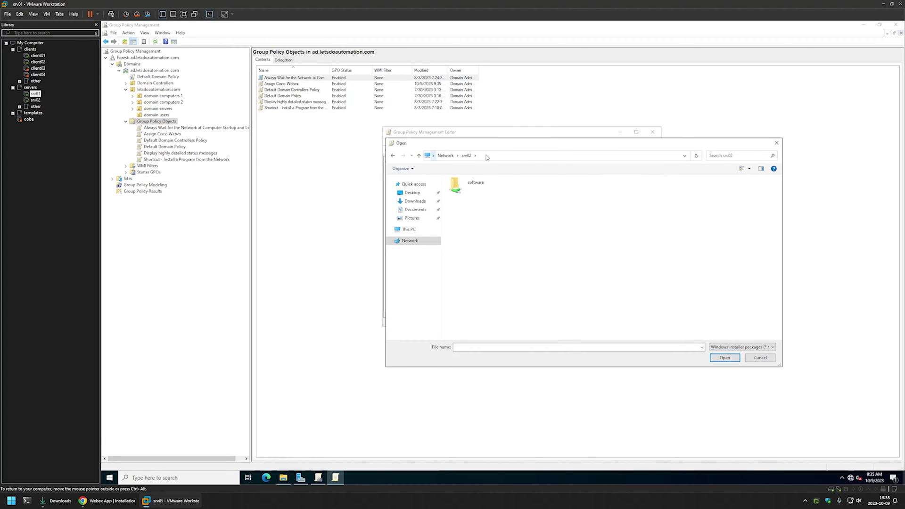
pyautogui.doubleClick(487, 181)
pyautogui.doubleClick(474, 190)
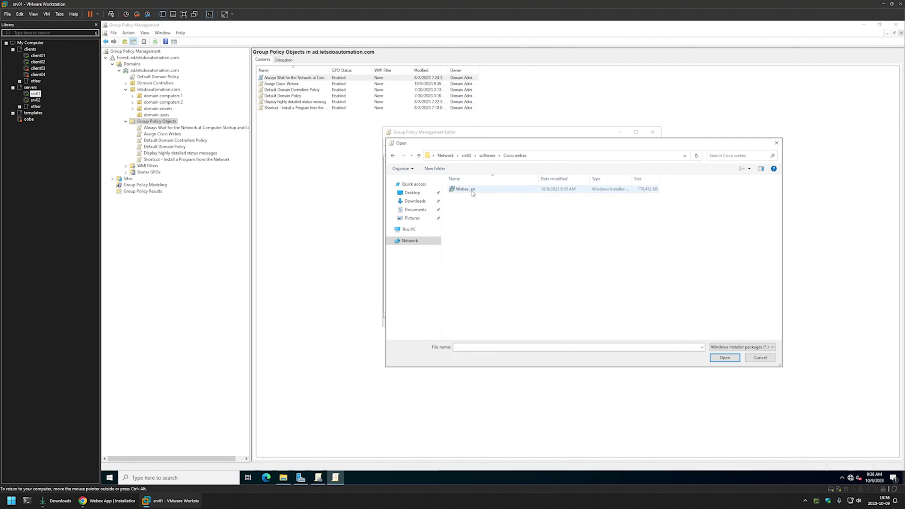
# Step: Add Webex_en with the Advanced method, accept its deployment options, and close the editor
pyautogui.doubleClick(473, 191)
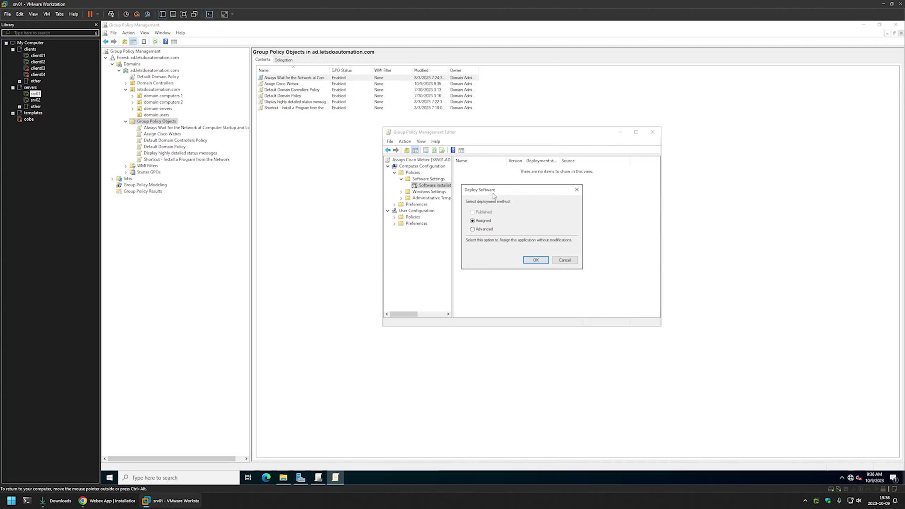
pyautogui.click(492, 230)
pyautogui.click(535, 260)
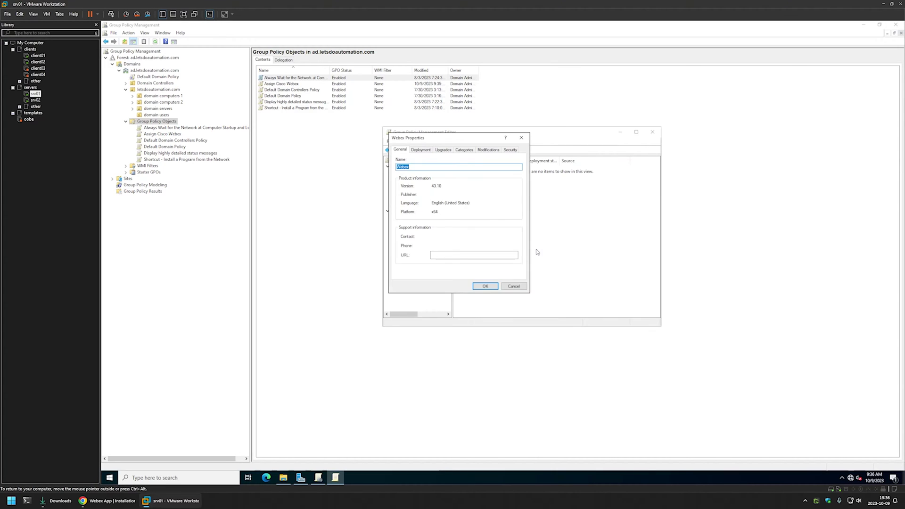
pyautogui.click(426, 150)
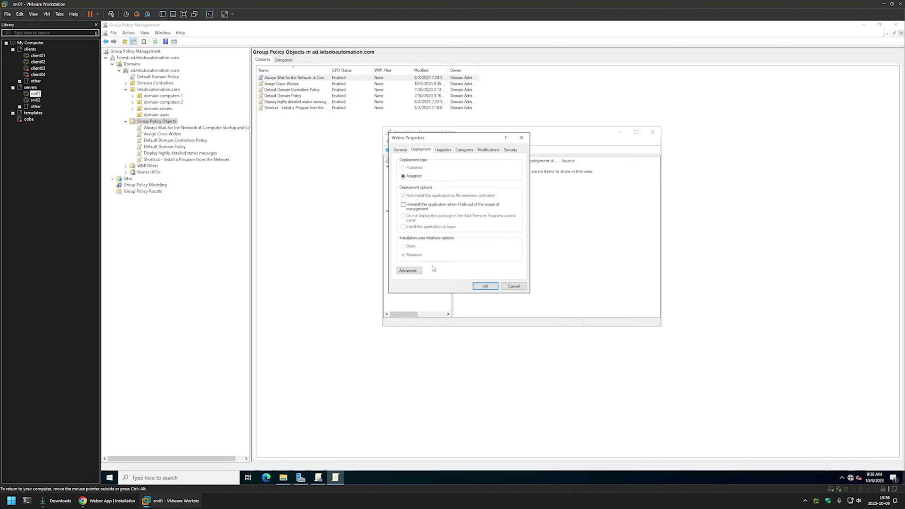
pyautogui.click(409, 271)
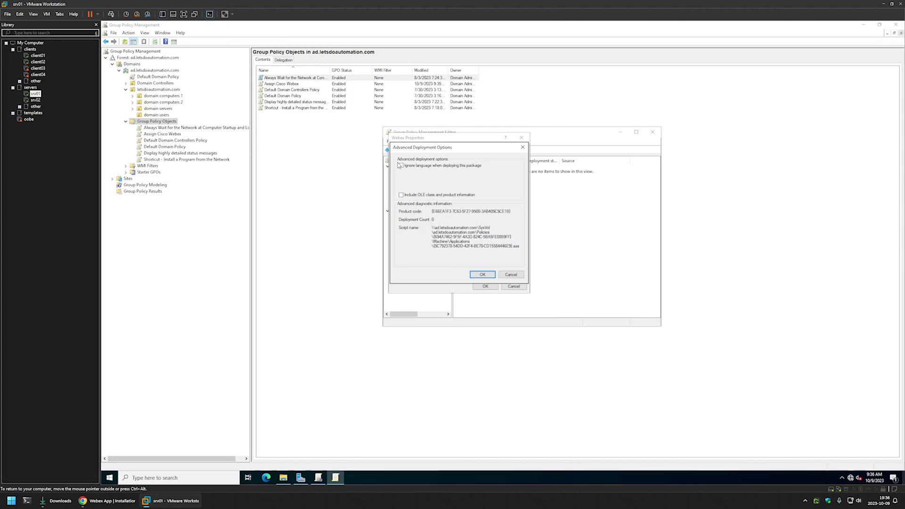
pyautogui.click(482, 275)
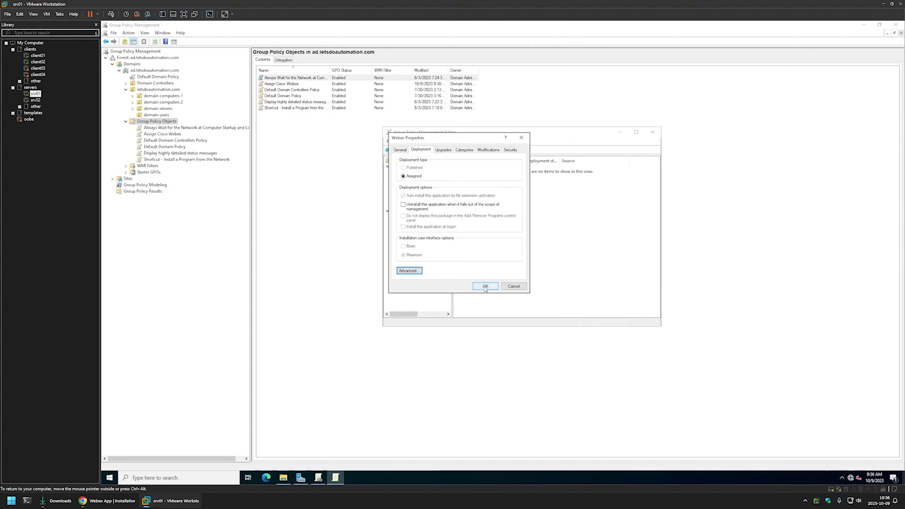
pyautogui.click(485, 287)
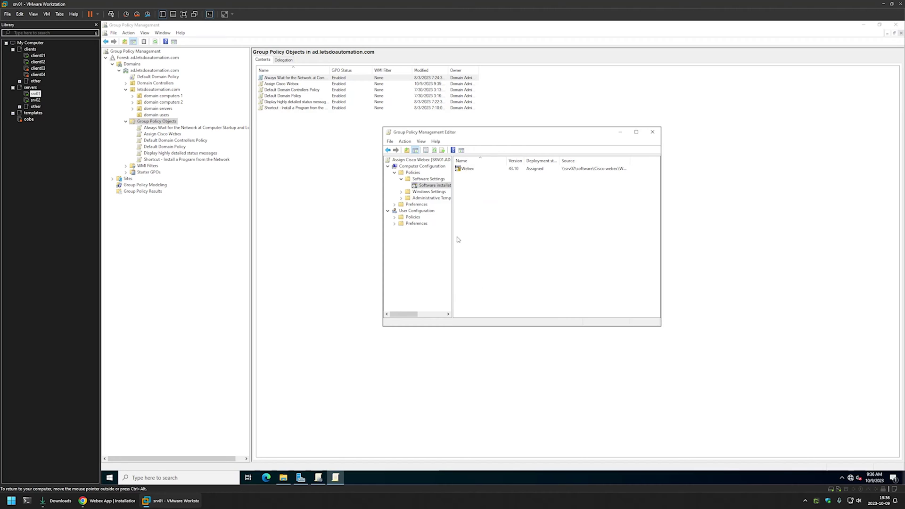
pyautogui.click(652, 133)
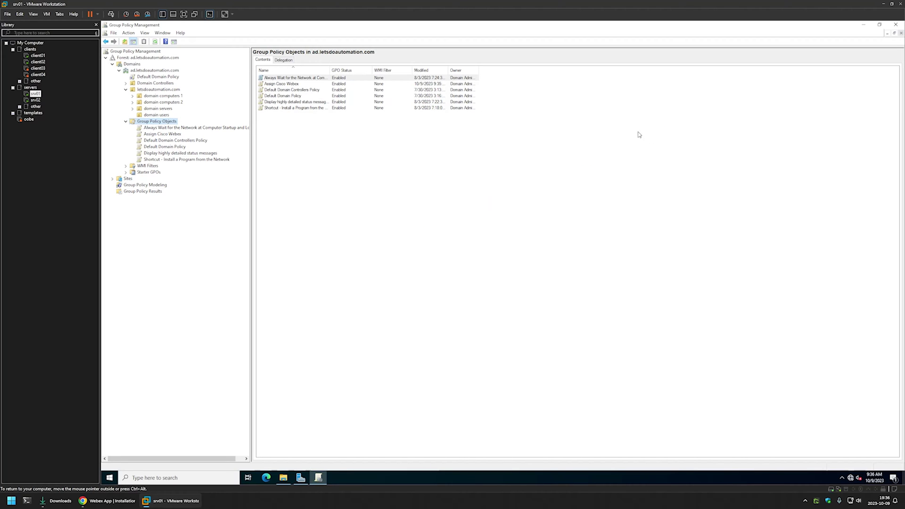
# Step: Set Assign Cisco Webex's GPO Status to 'User configuration settings disabled', then expand domain computers 1
pyautogui.click(163, 134)
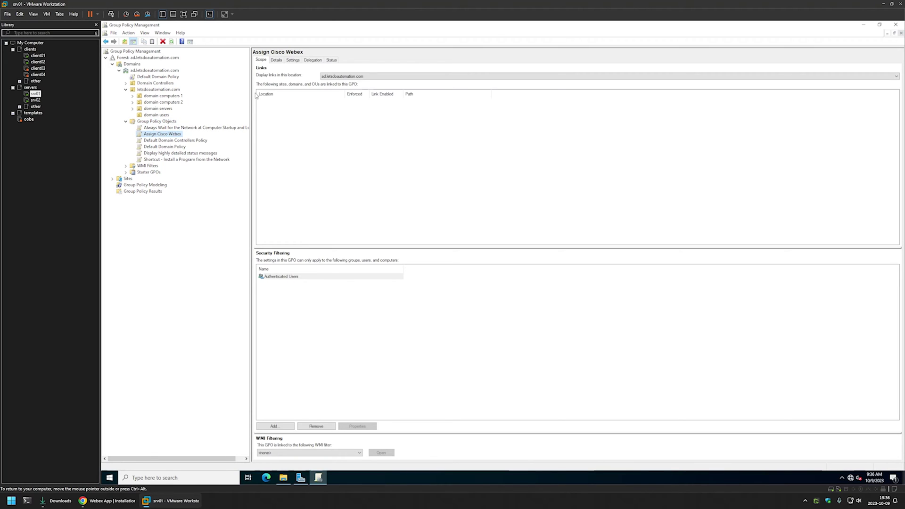
pyautogui.click(277, 62)
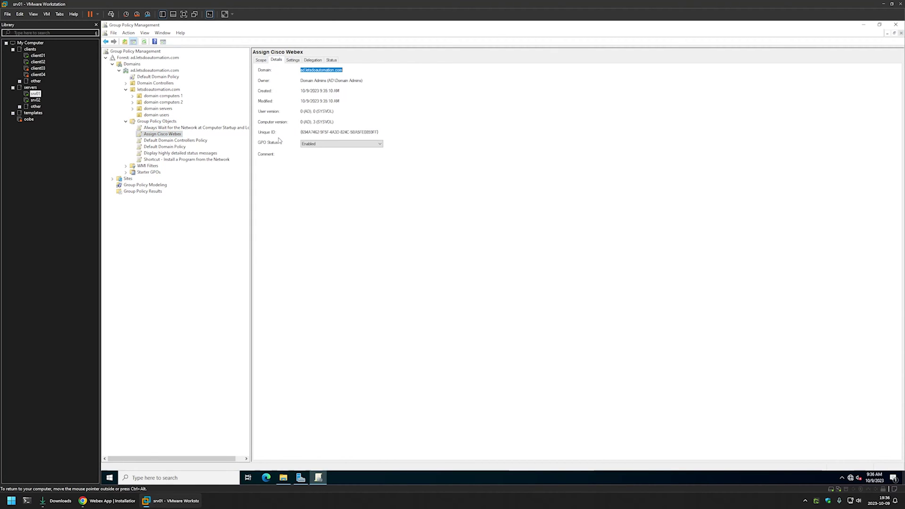
pyautogui.click(324, 144)
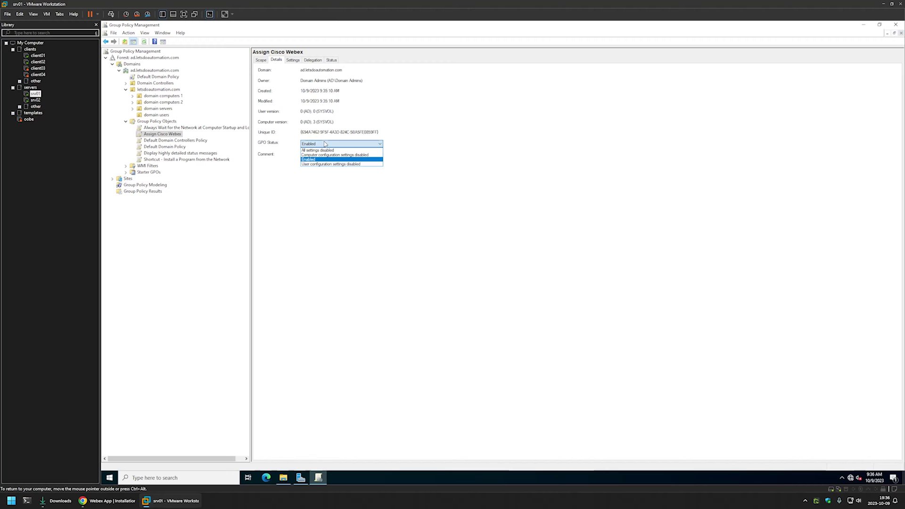
pyautogui.click(331, 164)
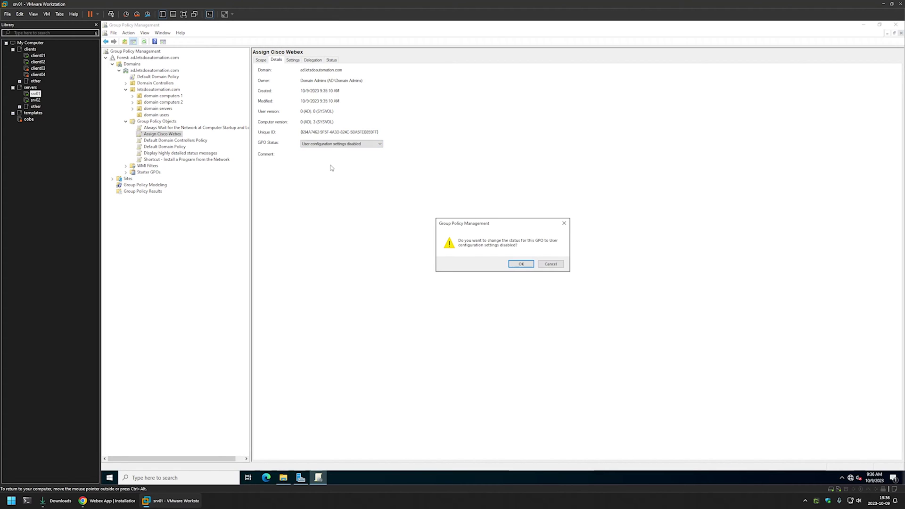
pyautogui.press('Return')
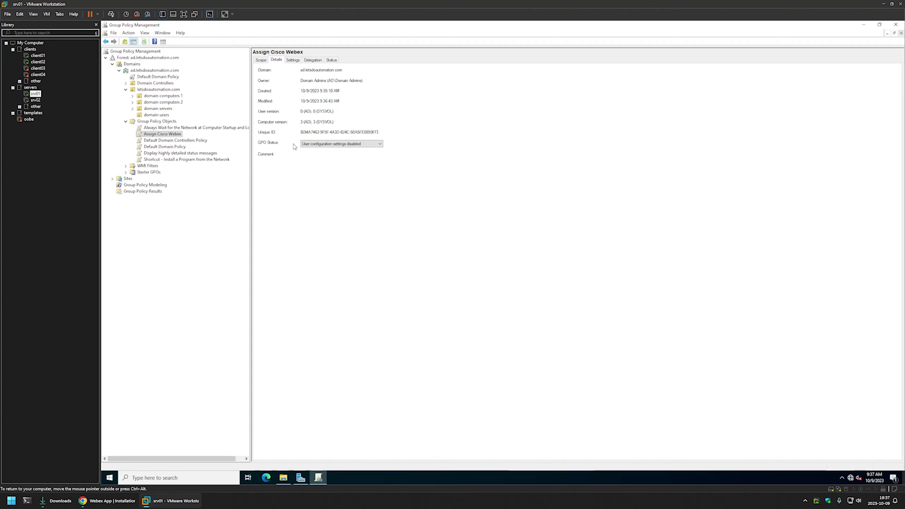
pyautogui.click(170, 96)
pyautogui.click(132, 96)
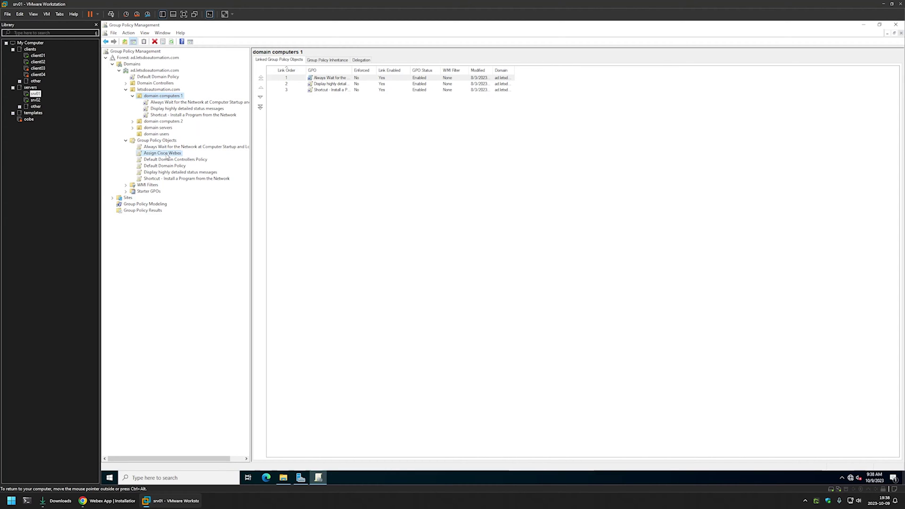
pyautogui.moveTo(166, 156); pyautogui.dragTo(165, 98)
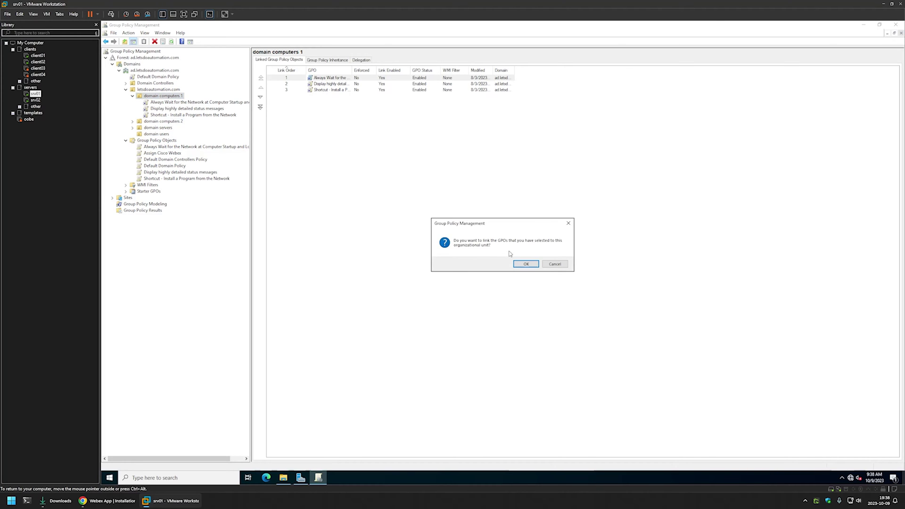
pyautogui.click(522, 264)
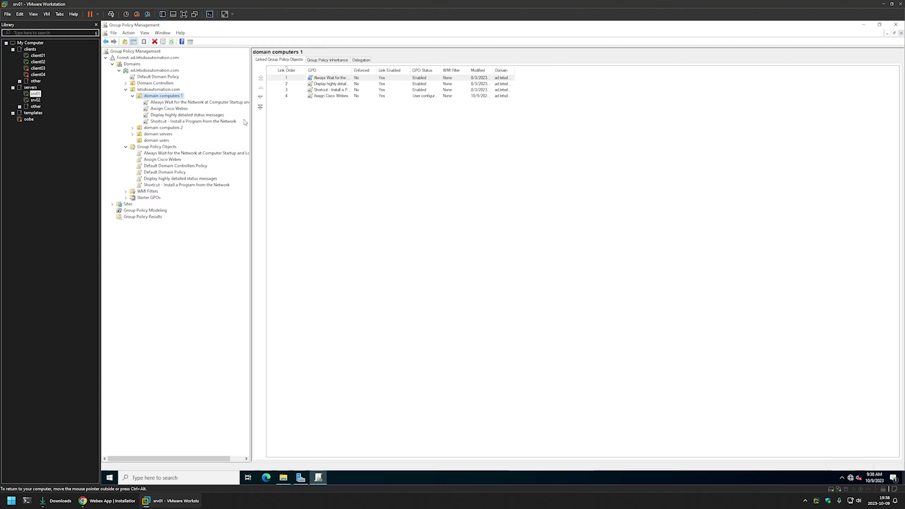
pyautogui.click(170, 109)
pyautogui.click(169, 96)
pyautogui.click(325, 96)
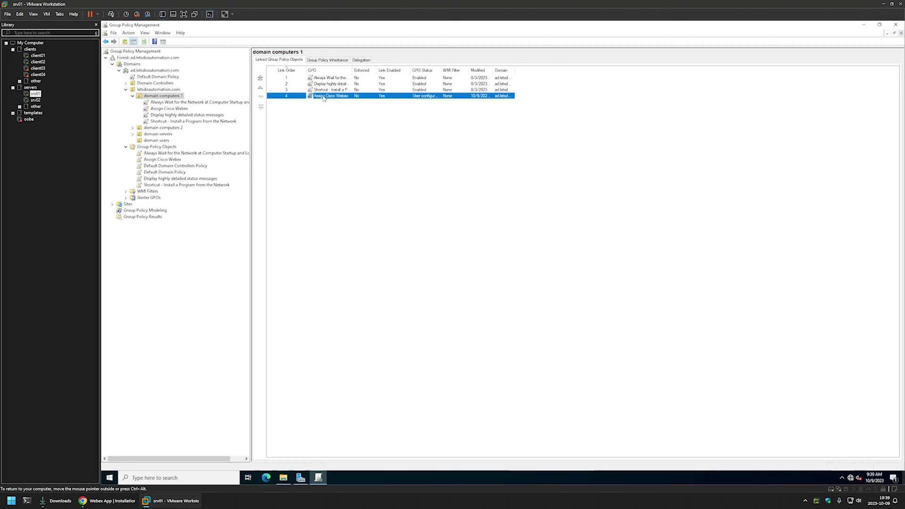
pyautogui.click(167, 96)
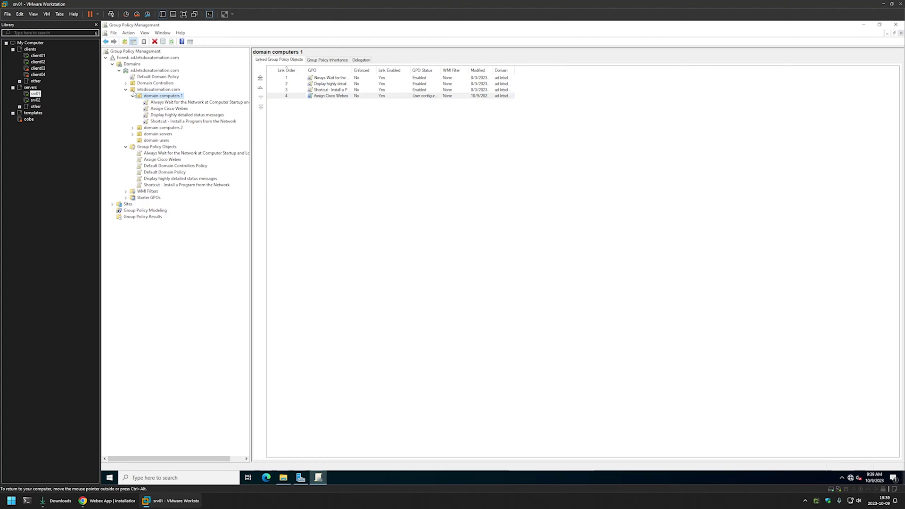
# Step: On client01, search Start for cmd and open Command Prompt
pyautogui.click(32, 56)
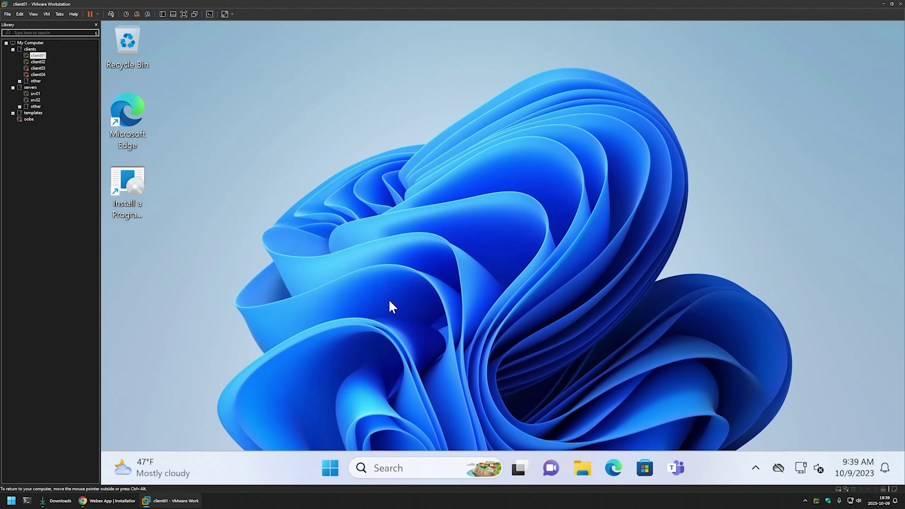
pyautogui.click(331, 467)
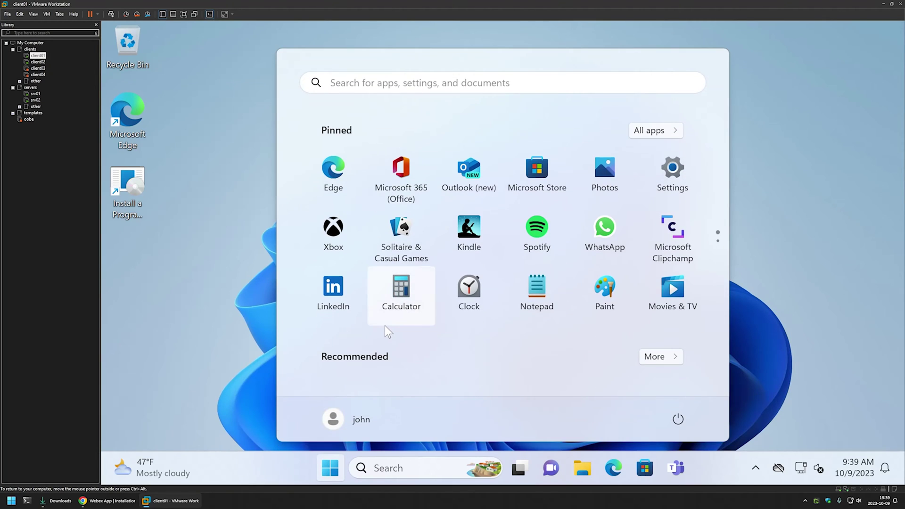
pyautogui.write('cmd')
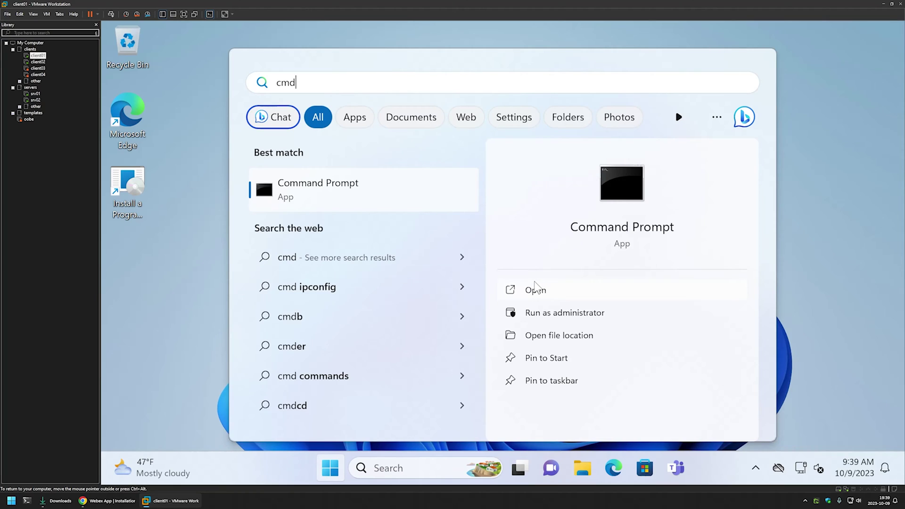
pyautogui.click(536, 288)
pyautogui.moveTo(424, 109); pyautogui.dragTo(531, 88)
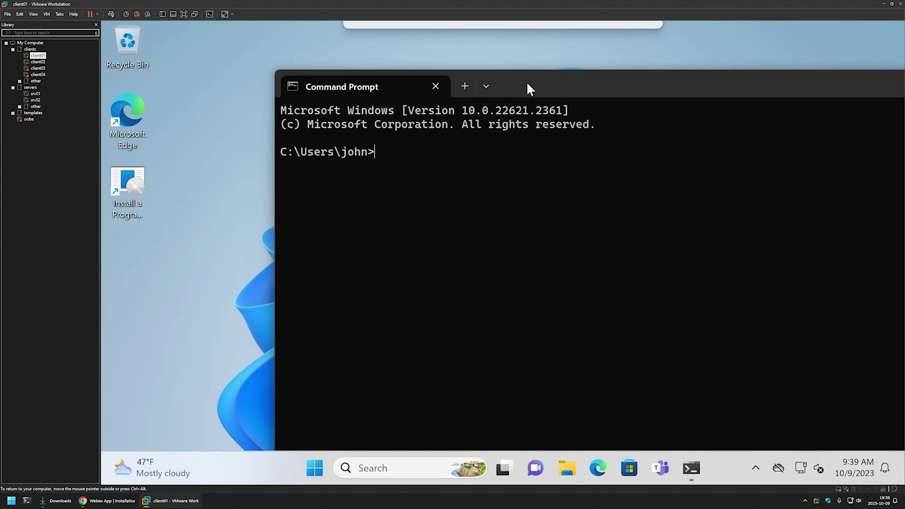
# Step: Run gpupdate, then restart immediately with shutdown -r -t 0
pyautogui.write('gpupdate')
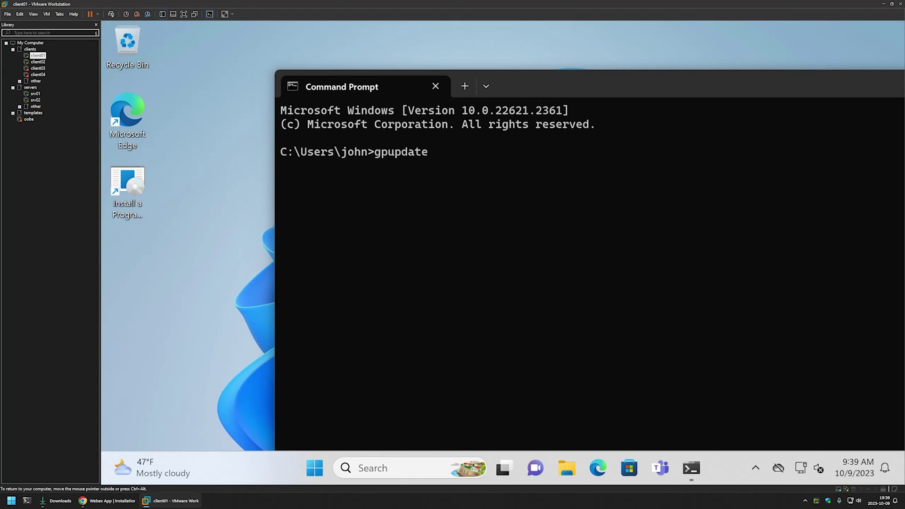
pyautogui.press('Return')
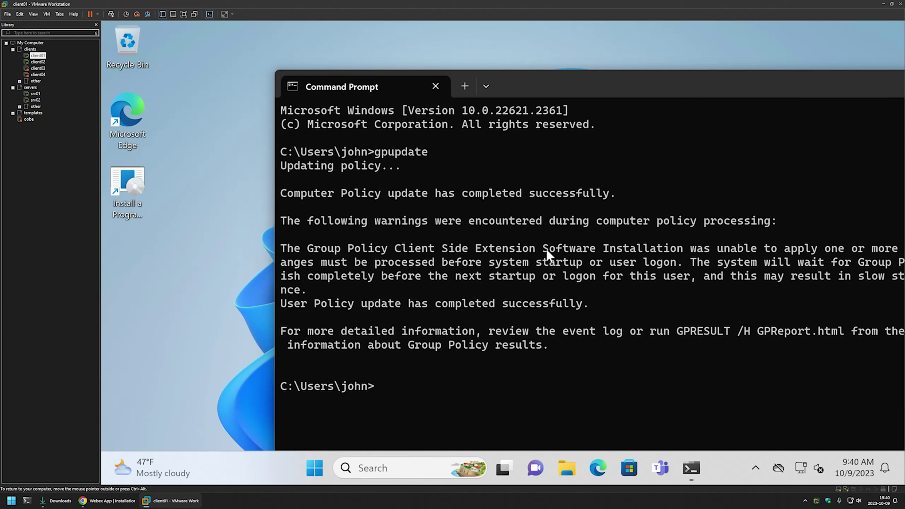
pyautogui.write('shutdown -r -t 0')
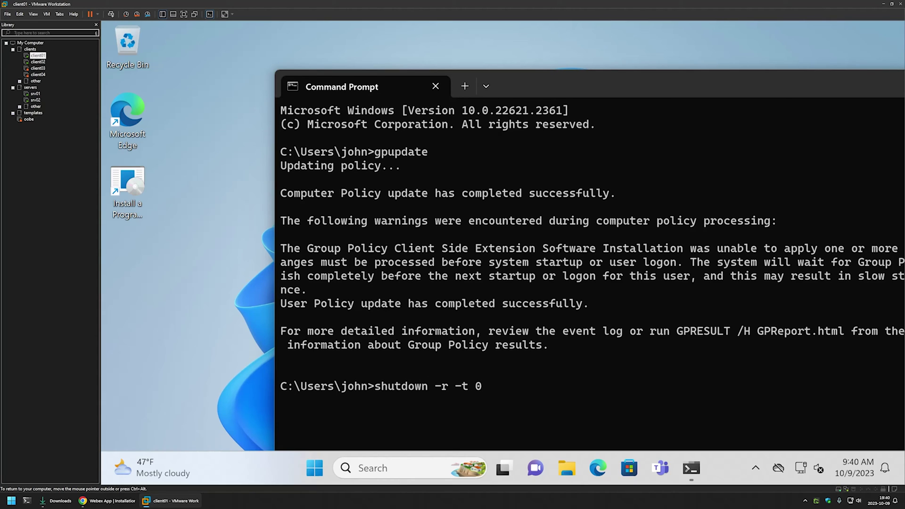
pyautogui.press('Return')
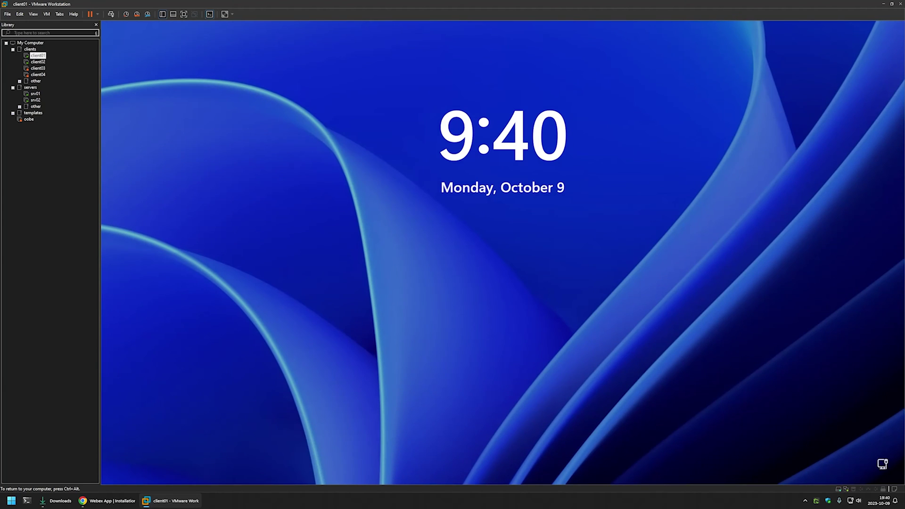
# Step: Sign back in to client01 from the lock screen with the account password
pyautogui.press('space')
pyautogui.write('••••••')
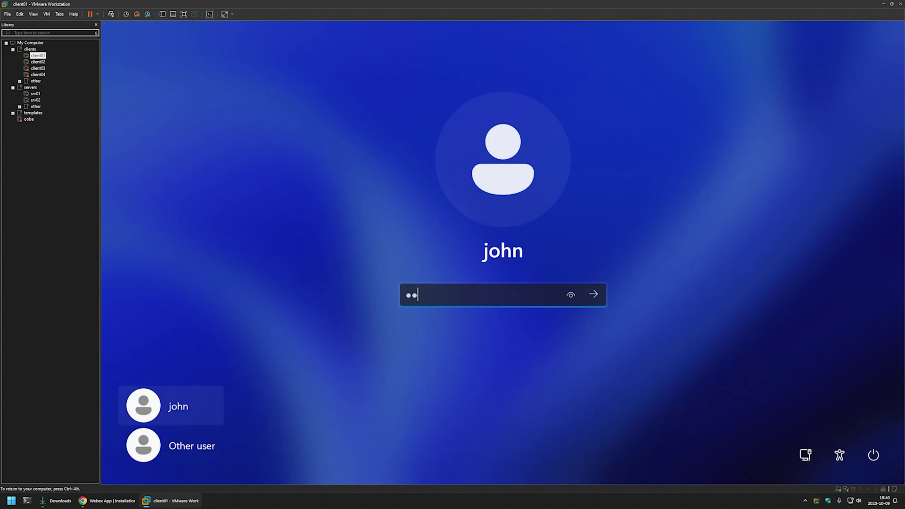
pyautogui.write('•')
pyautogui.press('Return')
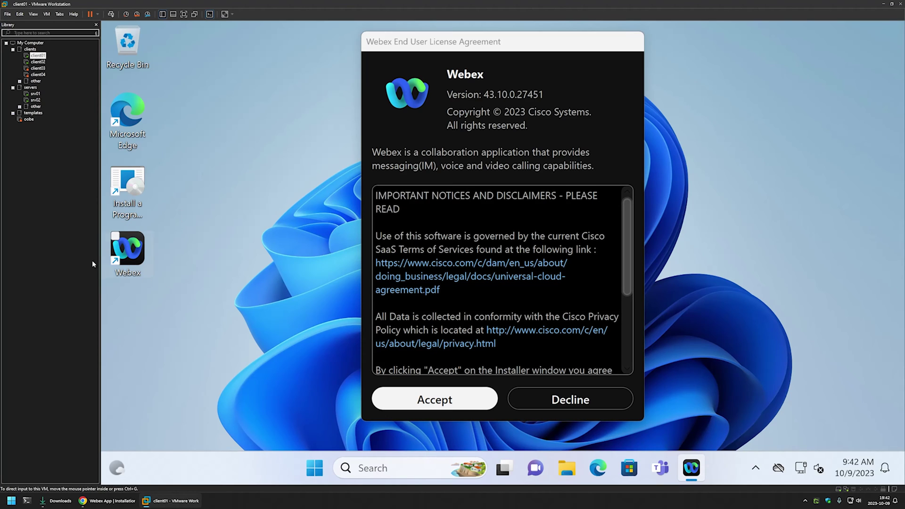
# Step: Accept the Webex licence agreement and move the Webex window aside
pyautogui.click(435, 400)
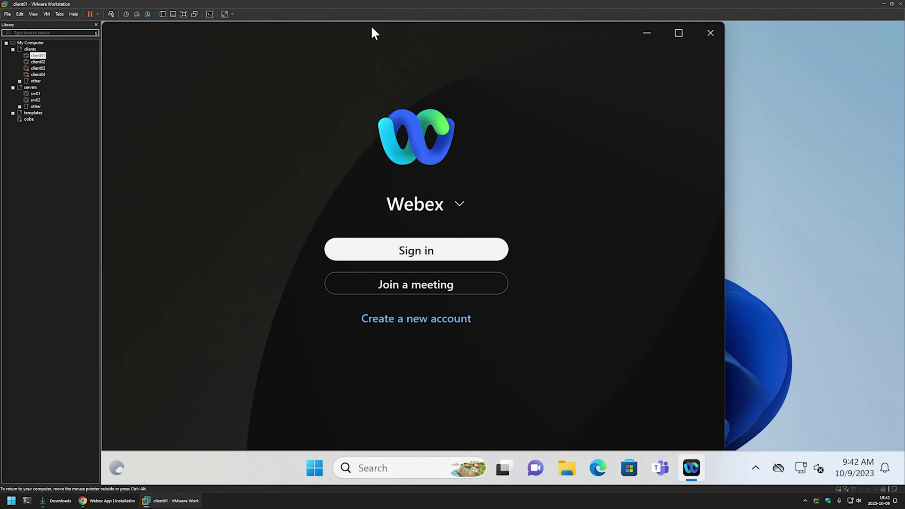
pyautogui.moveTo(372, 26); pyautogui.dragTo(492, 37)
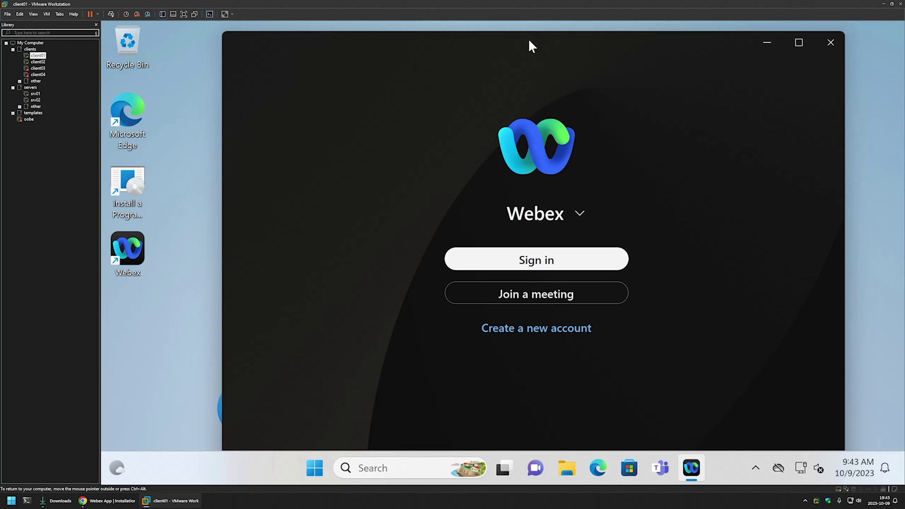
pyautogui.click(36, 93)
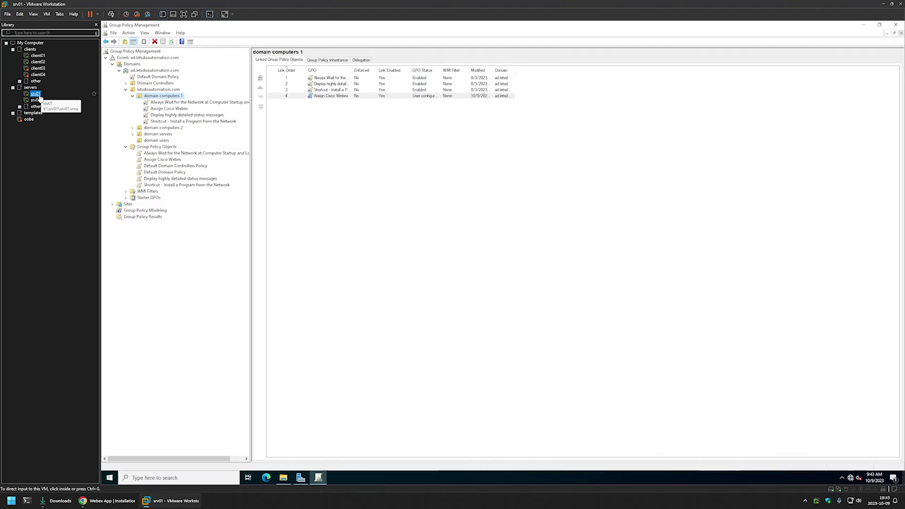
# Step: Create a new GPO named 'Publish Cisco Webex' under Group Policy Objects and select it
pyautogui.click(152, 147)
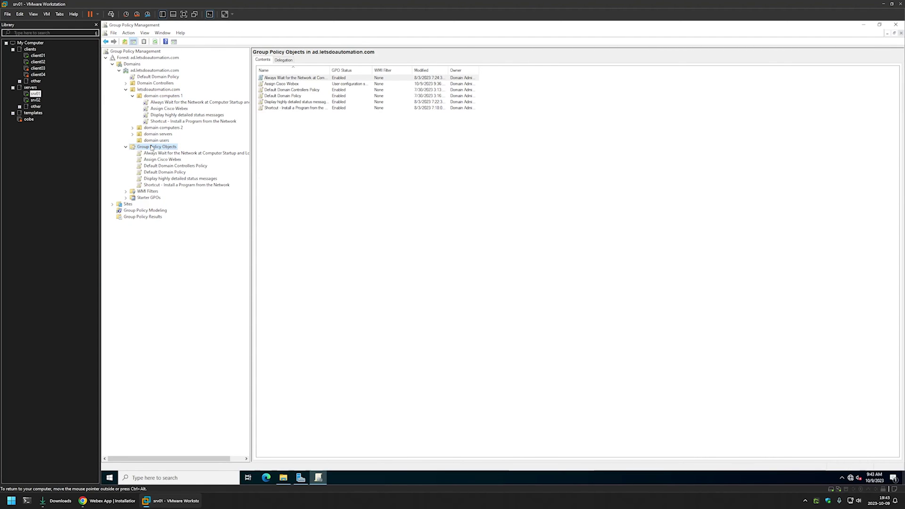
pyautogui.rightClick(152, 148)
pyautogui.click(173, 152)
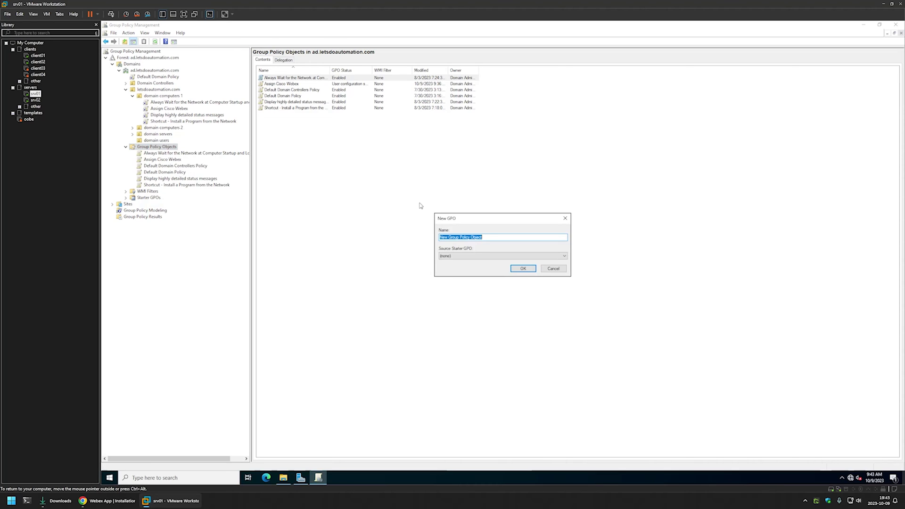
pyautogui.write('Publish Cisco Webex')
pyautogui.click(522, 269)
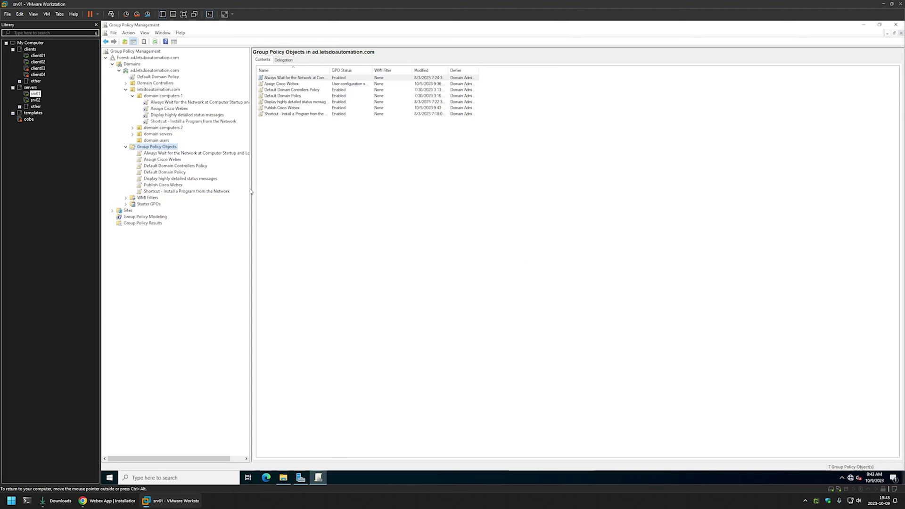
pyautogui.click(168, 185)
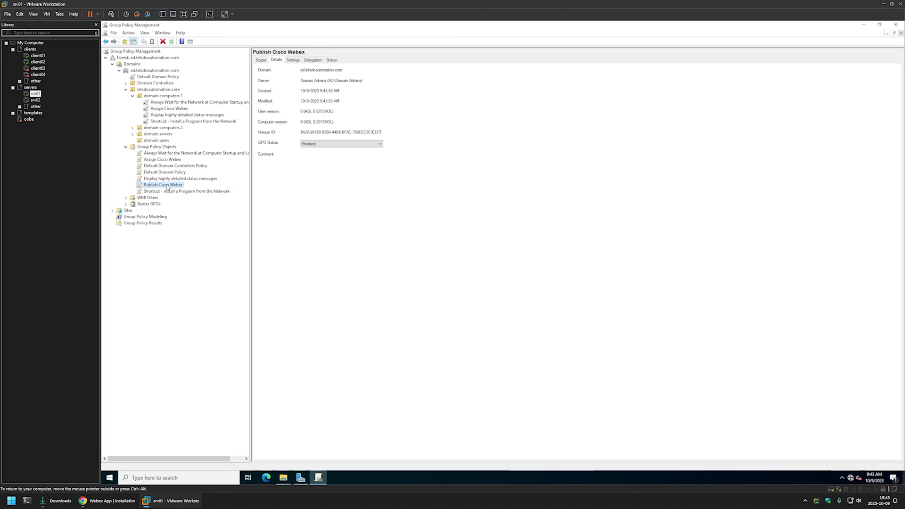
# Step: Edit Publish Cisco Webex and go to User Configuration > Policies > Software Settings > Software installation
pyautogui.rightClick(167, 186)
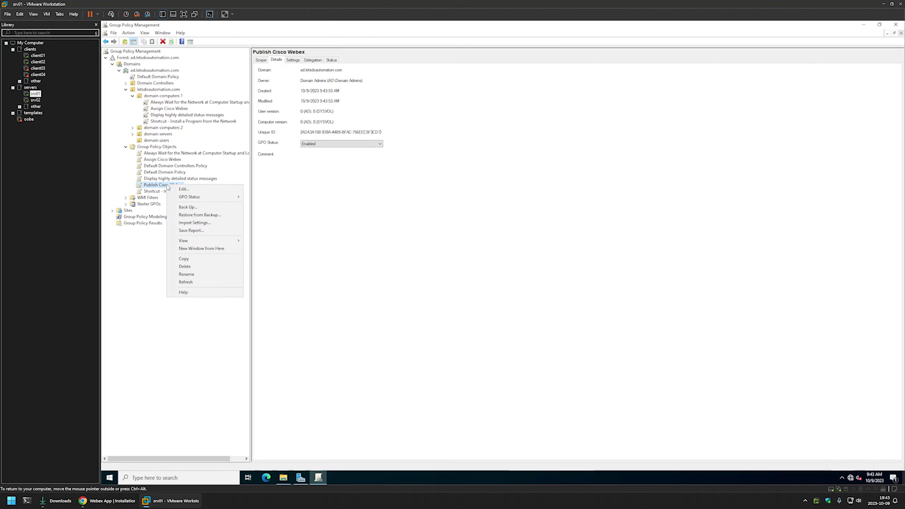
pyautogui.click(191, 188)
pyautogui.moveTo(291, 60); pyautogui.dragTo(551, 122)
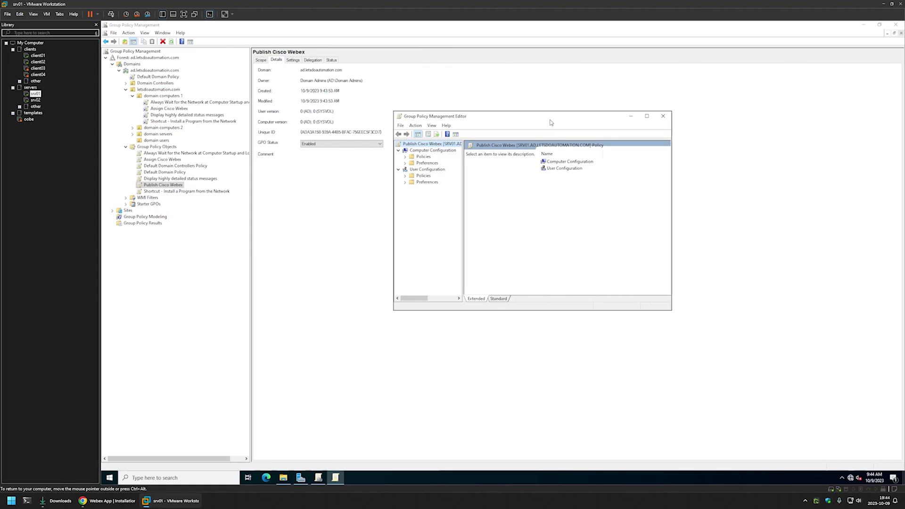
pyautogui.click(427, 169)
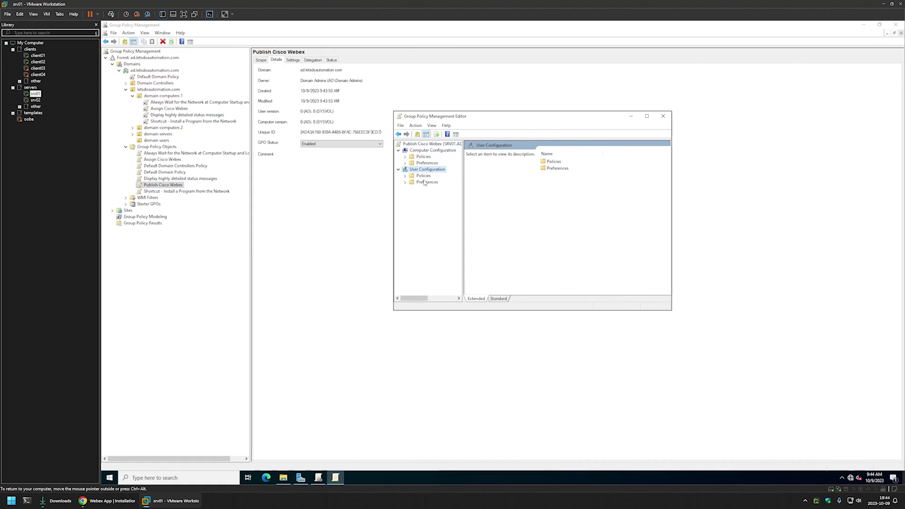
pyautogui.click(406, 176)
pyautogui.click(411, 183)
pyautogui.click(431, 188)
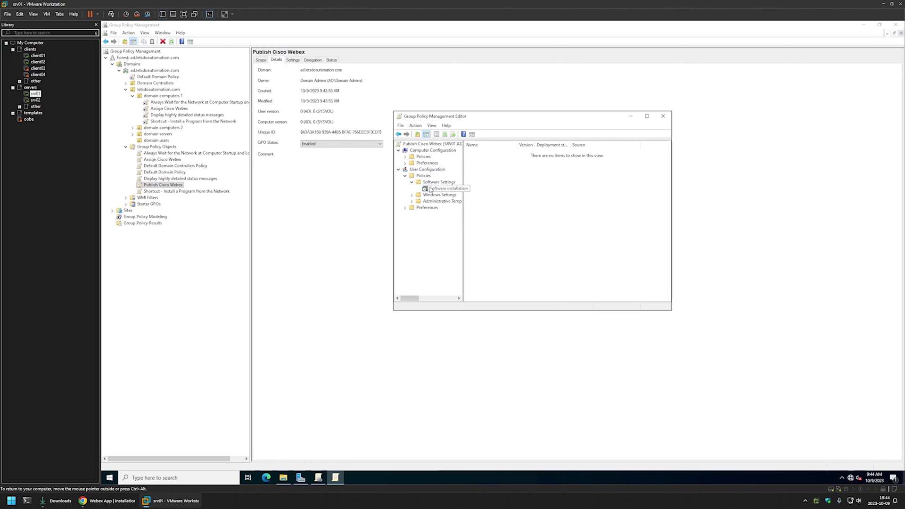
# Step: Add a new package, choosing Webex_en from \\srv02\software\Cisco webex
pyautogui.rightClick(497, 173)
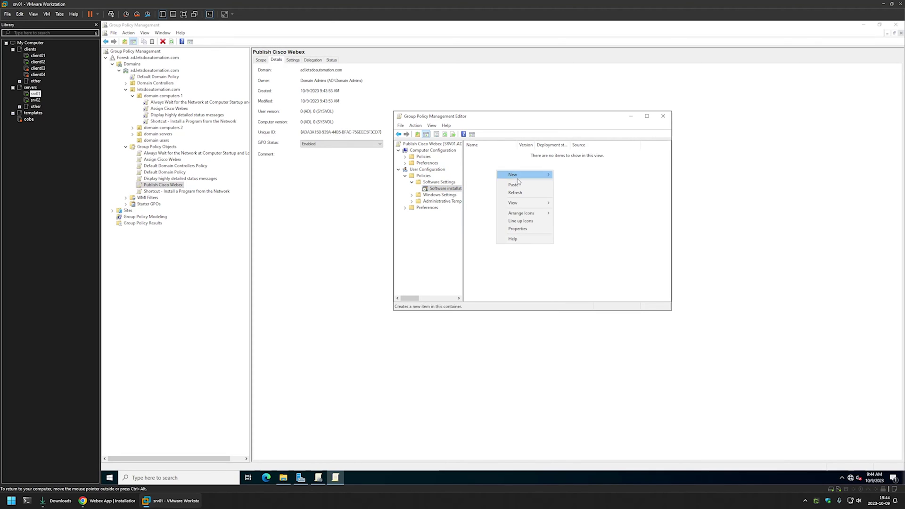
pyautogui.moveTo(527, 176)
pyautogui.click(572, 176)
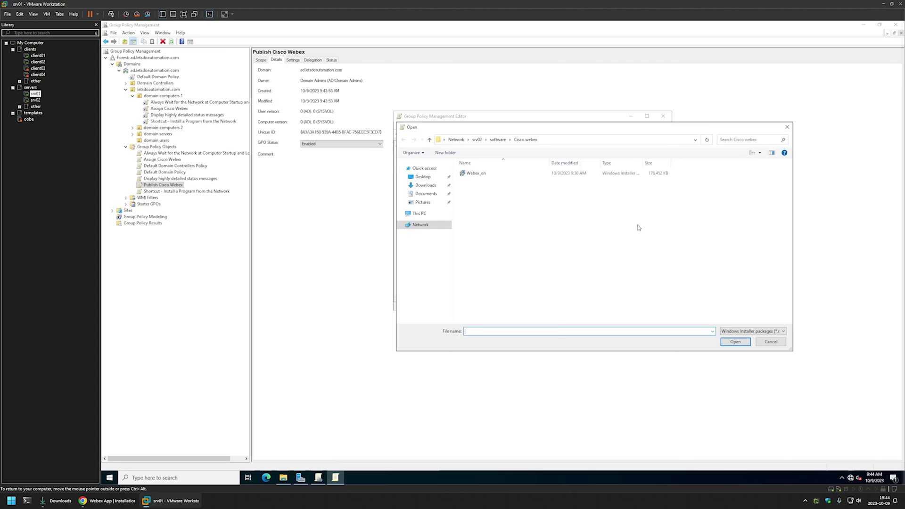
pyautogui.click(559, 141)
pyautogui.click(507, 140)
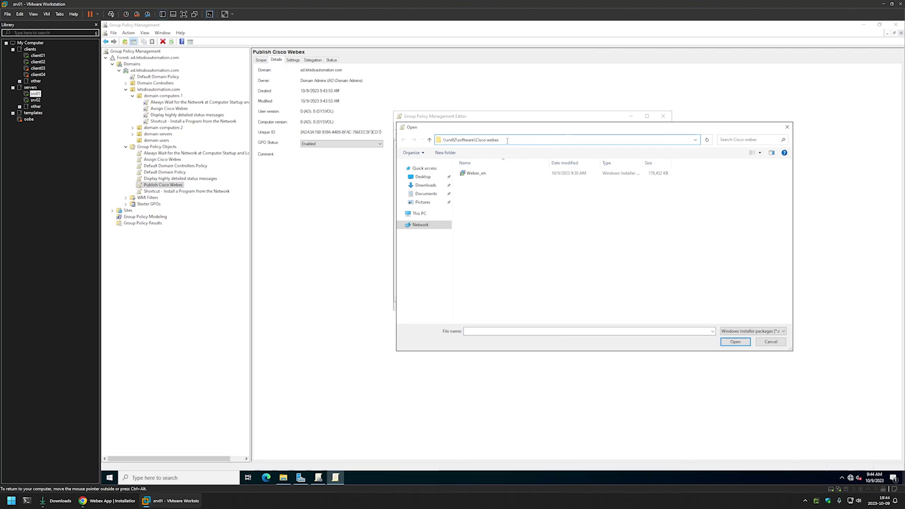
pyautogui.moveTo(500, 140); pyautogui.dragTo(437, 138)
pyautogui.click(490, 200)
pyautogui.click(475, 173)
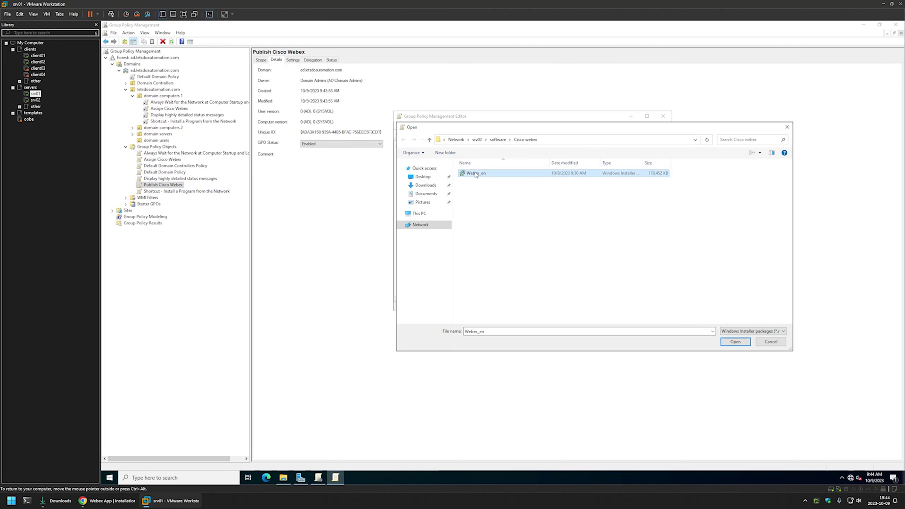
pyautogui.doubleClick(475, 173)
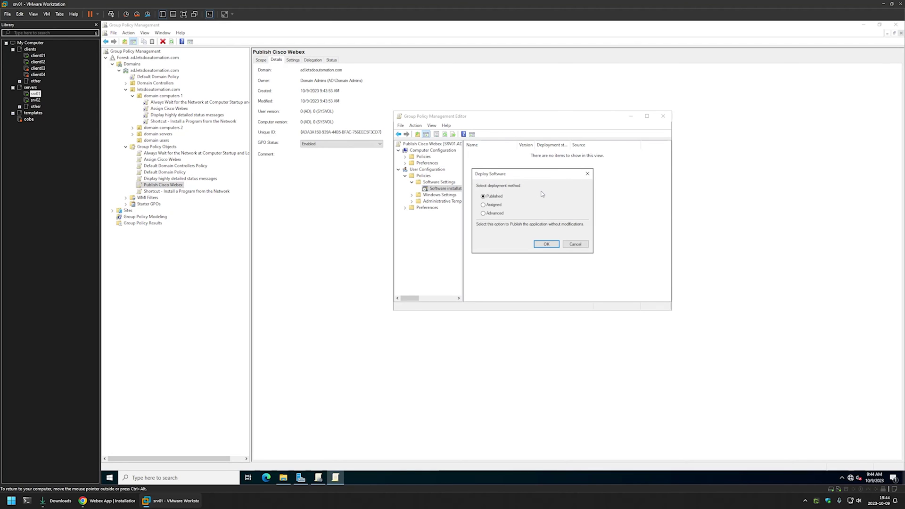
# Step: Deploy the Webex package with the Advanced method and view its Deployment settings
pyautogui.click(491, 214)
pyautogui.click(547, 244)
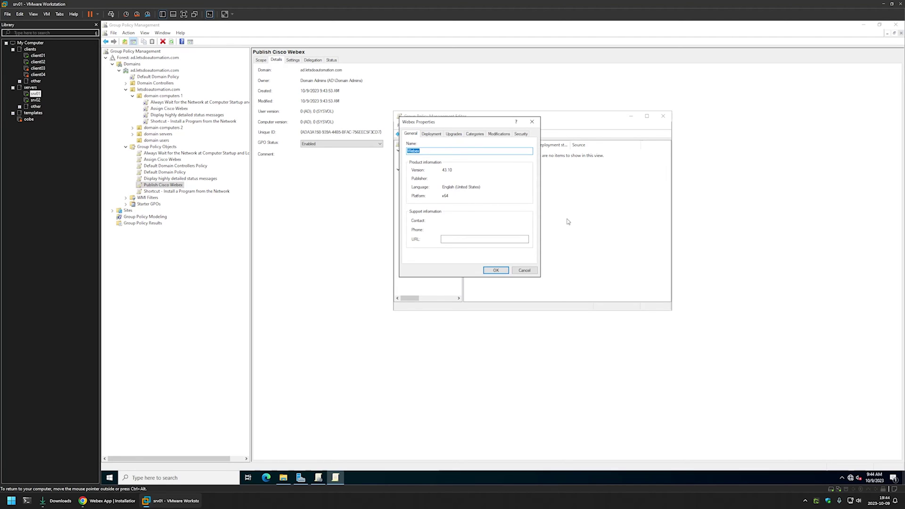
pyautogui.click(432, 134)
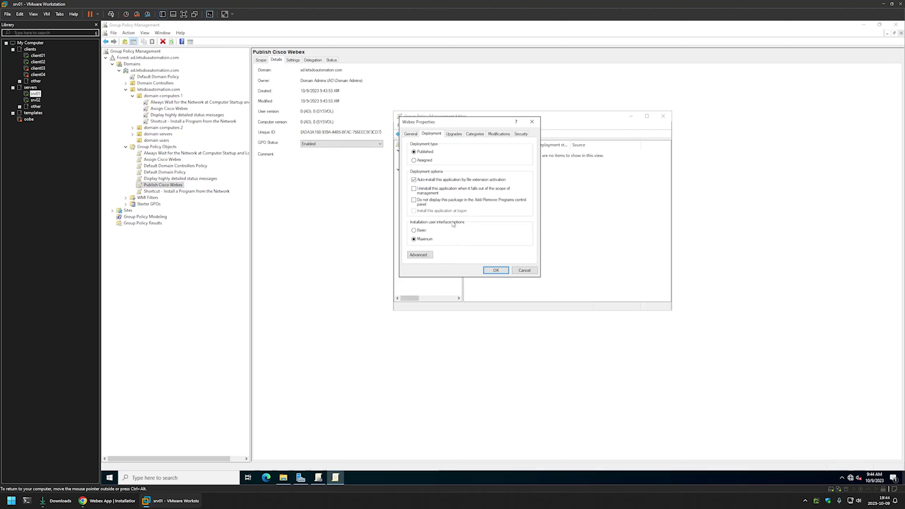
# Step: Set the installation user interface to Basic, save the properties, and close the editor
pyautogui.click(423, 231)
pyautogui.click(426, 256)
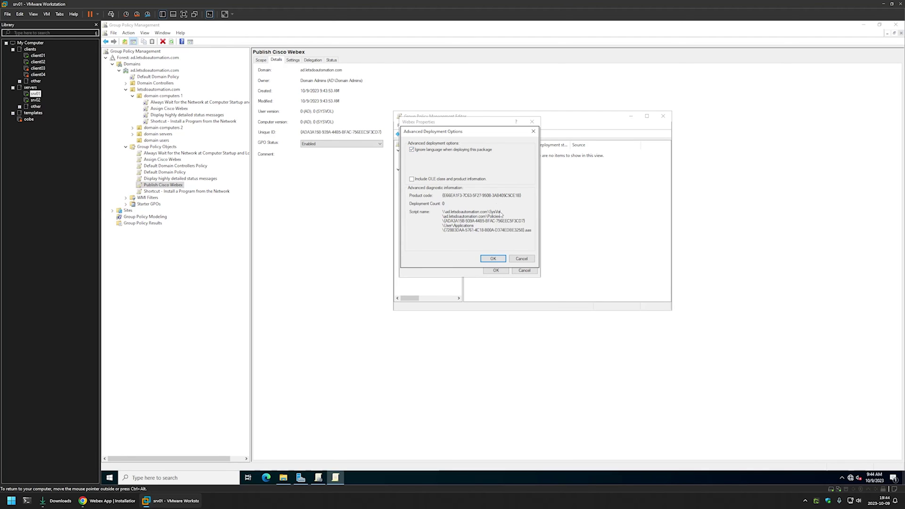
pyautogui.click(494, 259)
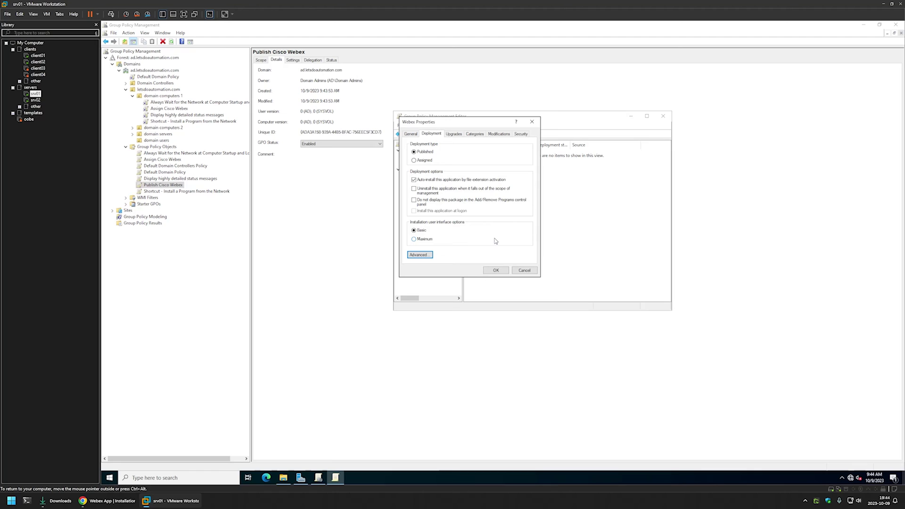
pyautogui.click(499, 271)
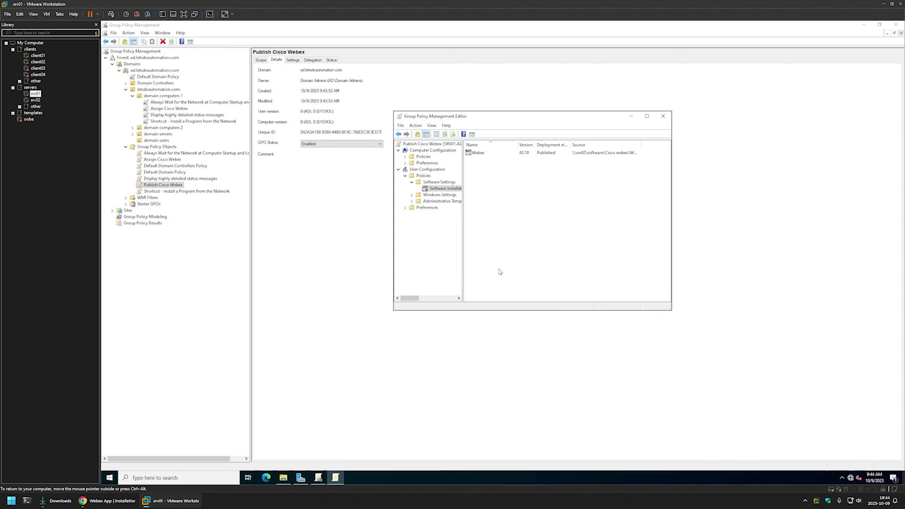
pyautogui.click(663, 116)
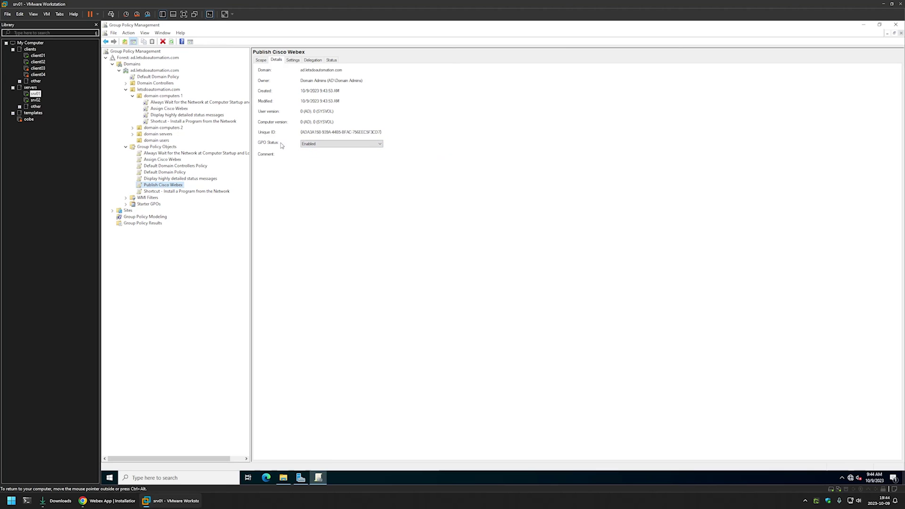
# Step: Set Publish Cisco Webex's GPO status to 'Computer configuration settings disabled'
pyautogui.click(308, 144)
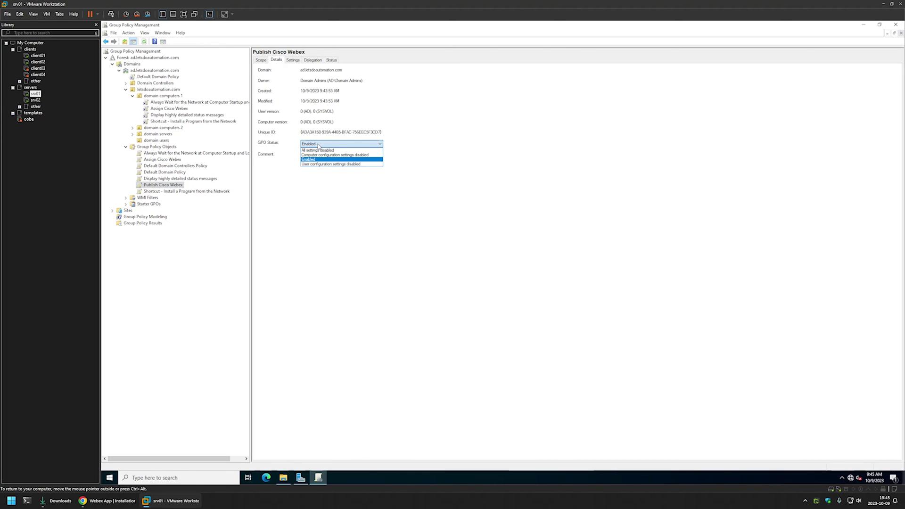
pyautogui.click(357, 156)
pyautogui.click(521, 265)
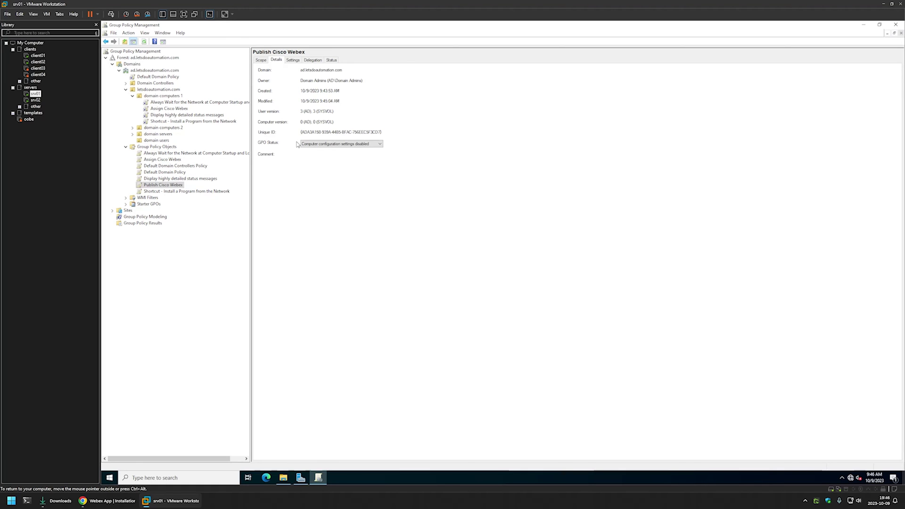
# Step: Link Publish Cisco Webex to the domain users OU and view its scope
pyautogui.click(160, 141)
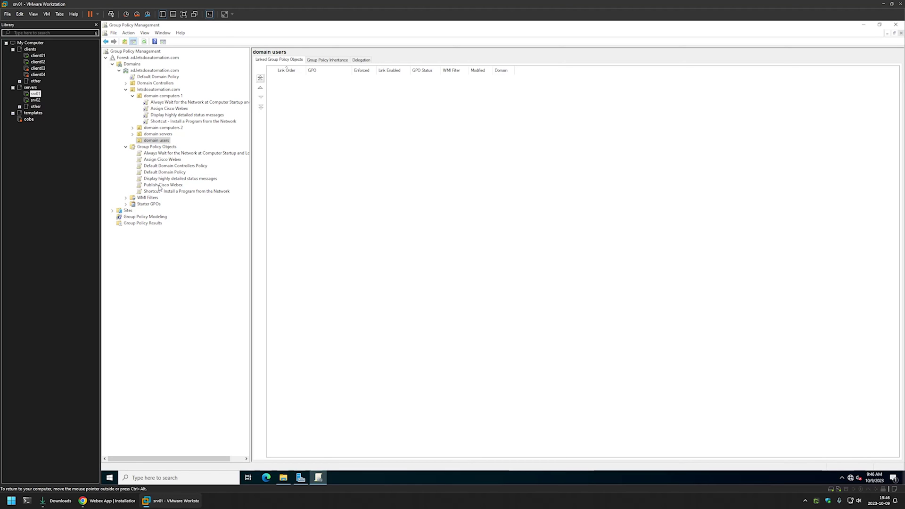
pyautogui.moveTo(160, 186); pyautogui.dragTo(178, 143)
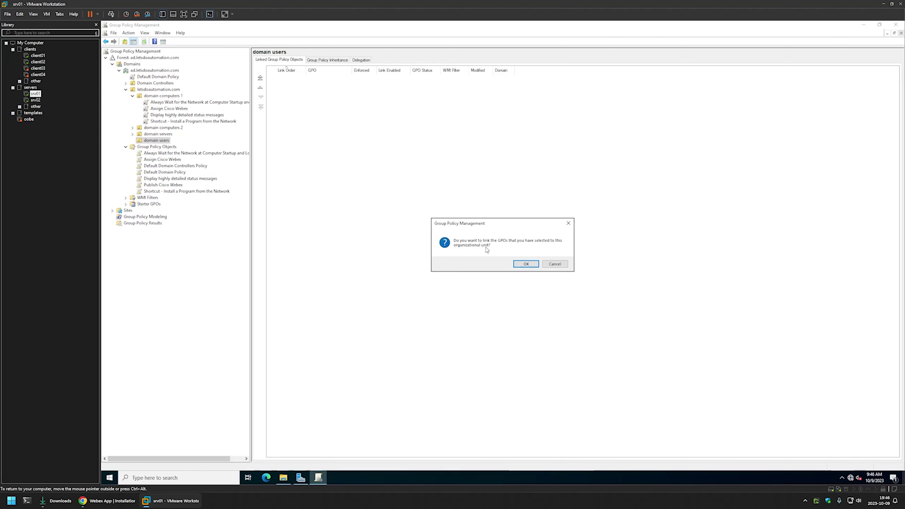
pyautogui.click(526, 264)
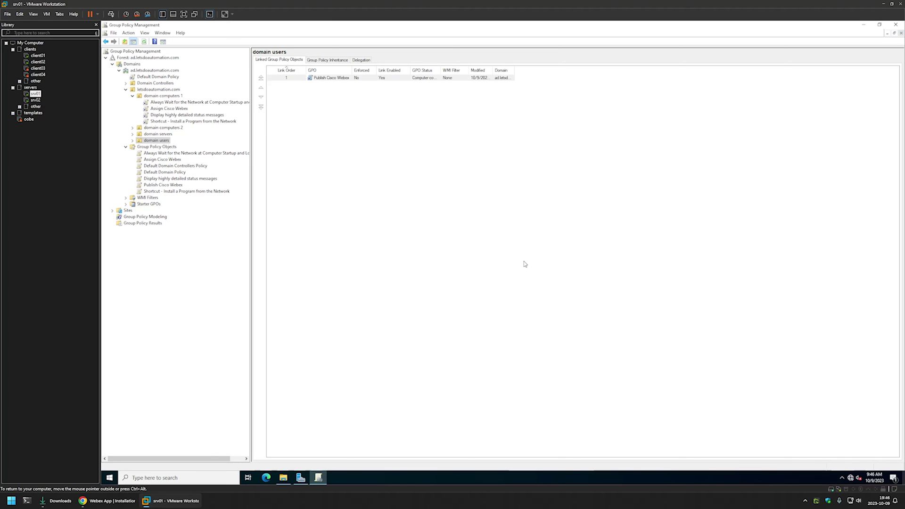
pyautogui.click(132, 141)
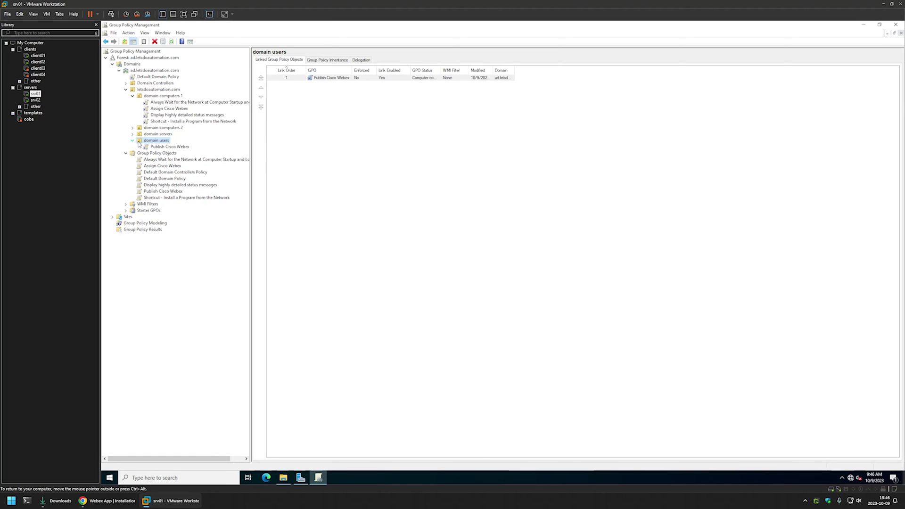
pyautogui.click(167, 147)
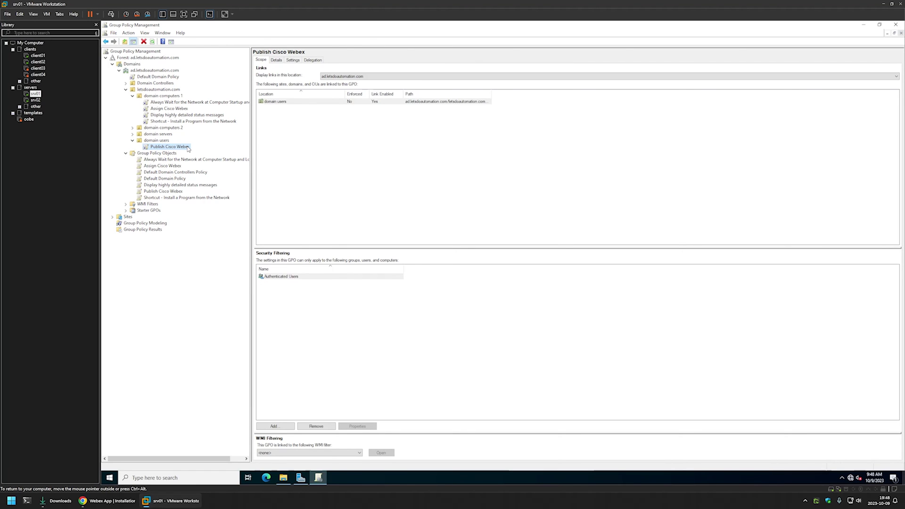
pyautogui.click(46, 63)
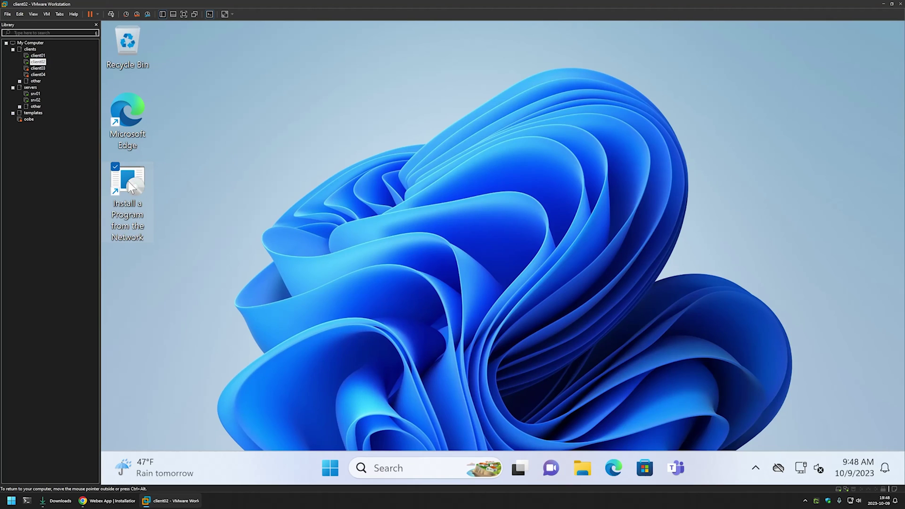
# Step: Open 'Install a Program from the Network' on client02, then run gpupdate in Command Prompt
pyautogui.doubleClick(128, 181)
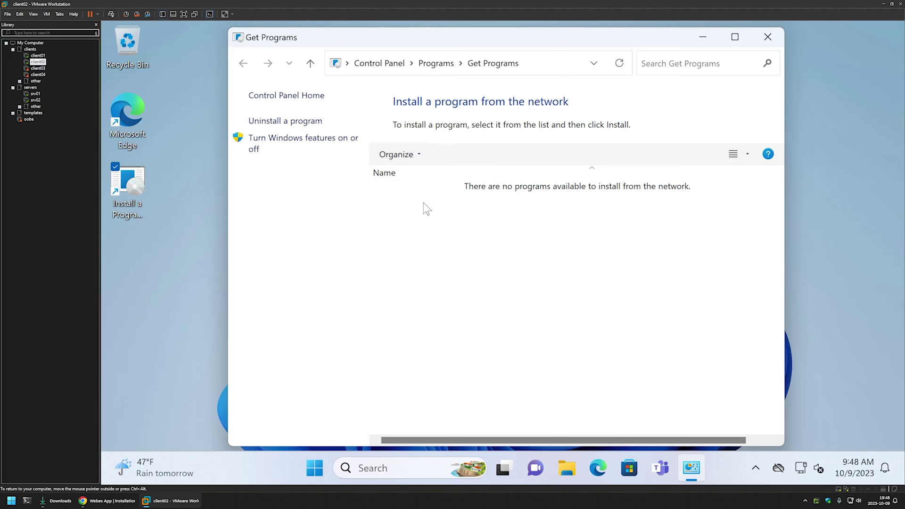
pyautogui.click(312, 467)
pyautogui.write('cmd')
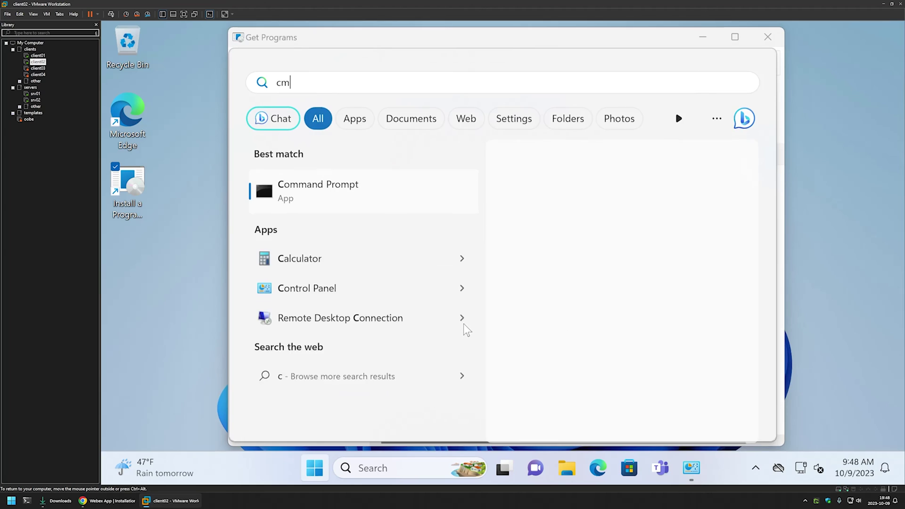
pyautogui.press('Return')
pyautogui.write('gpupdate')
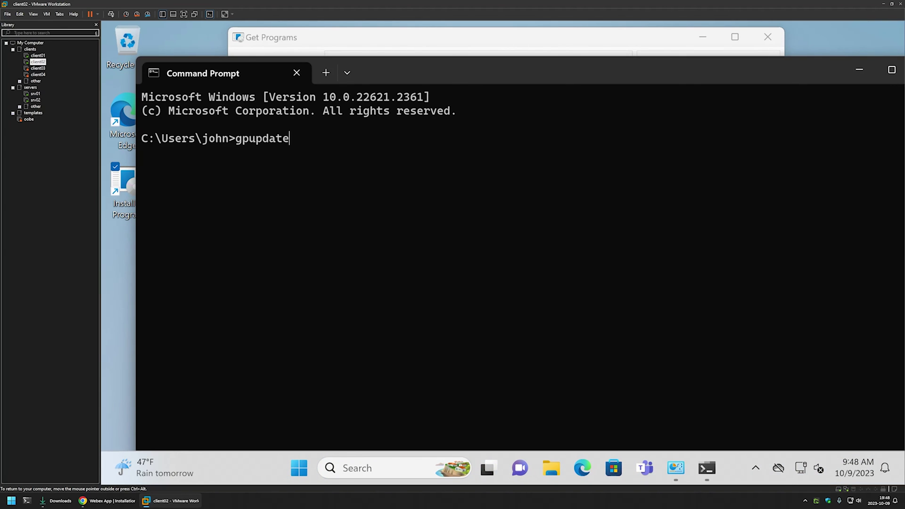
pyautogui.press('Return')
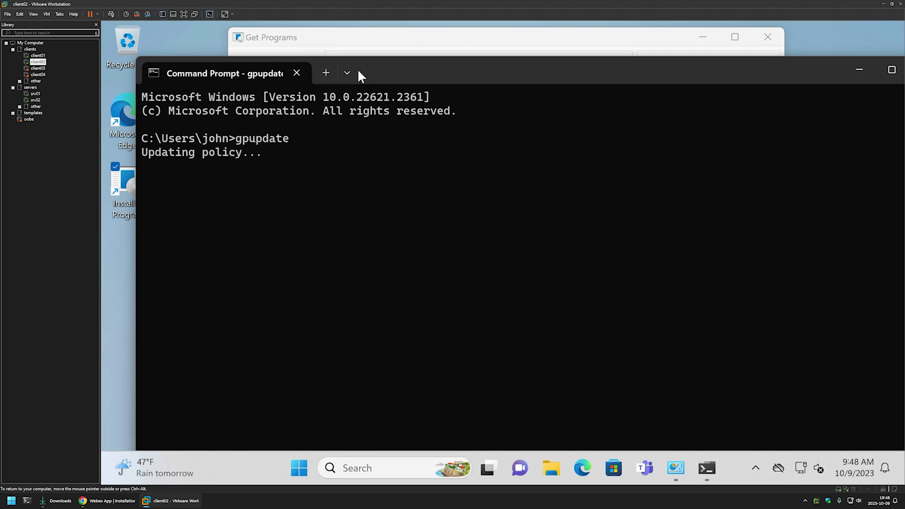
pyautogui.moveTo(369, 66); pyautogui.dragTo(771, 90)
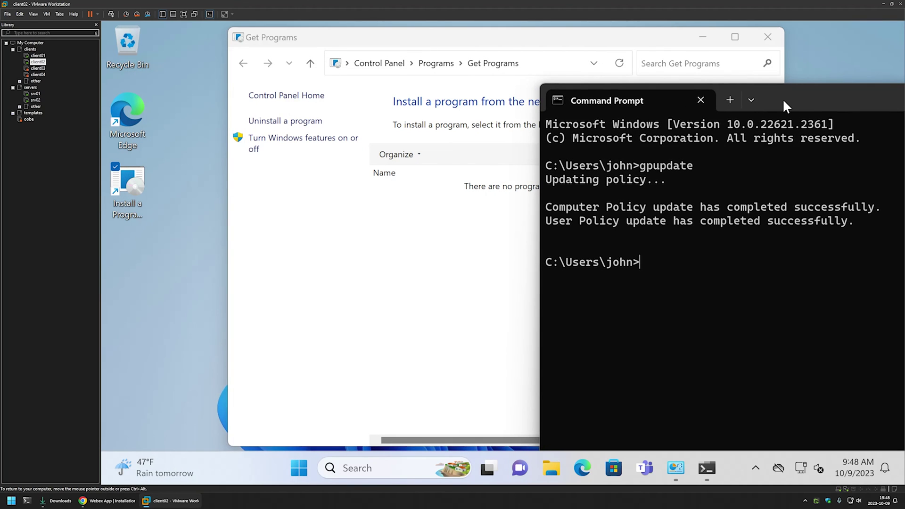
# Step: Refresh the Get Programs list and install Webex from it
pyautogui.click(431, 215)
pyautogui.rightClick(431, 212)
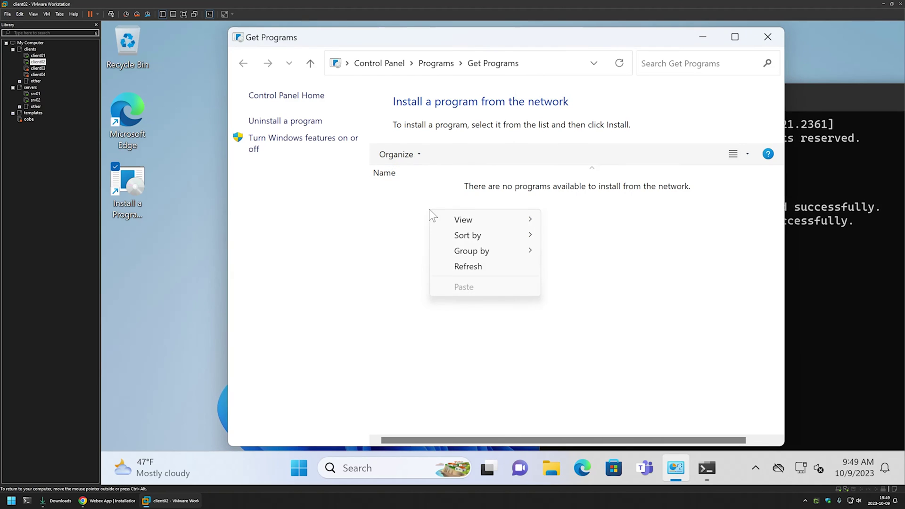
pyautogui.click(476, 266)
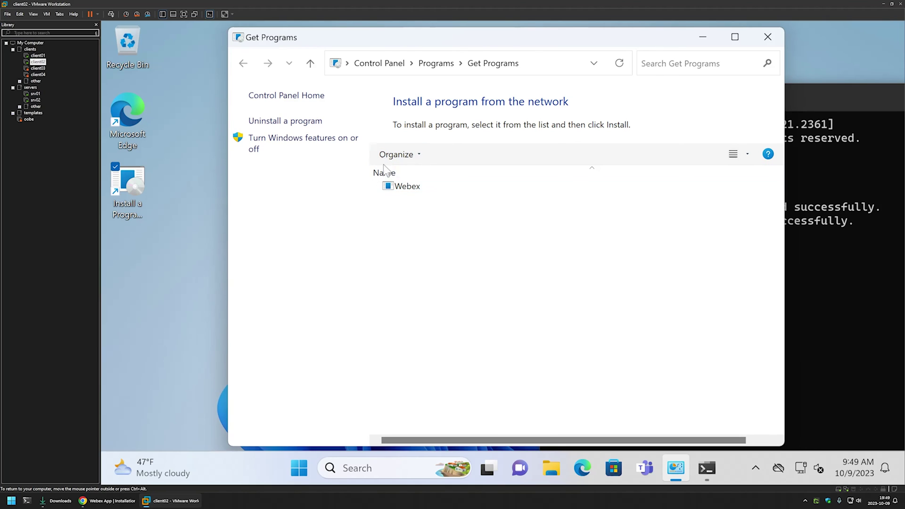
pyautogui.doubleClick(405, 185)
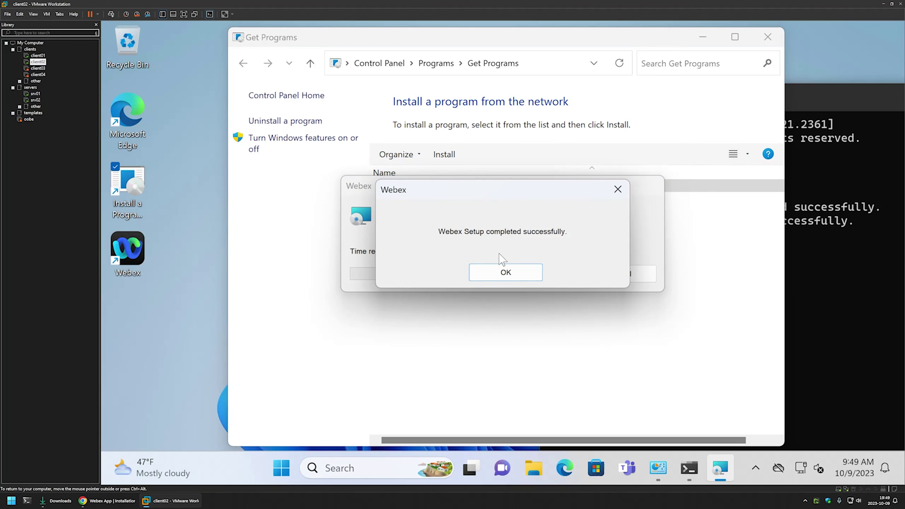
pyautogui.click(505, 273)
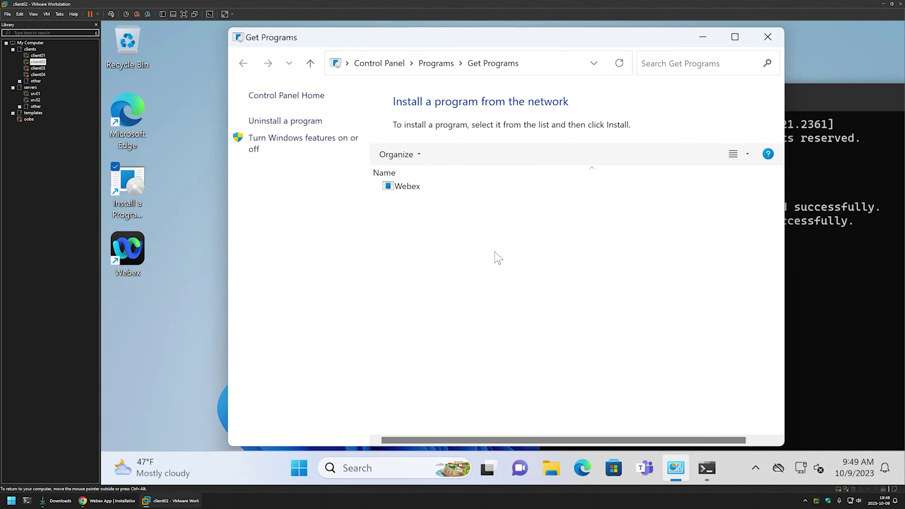
# Step: Launch Webex from its desktop icon and accept the licence agreement
pyautogui.doubleClick(128, 238)
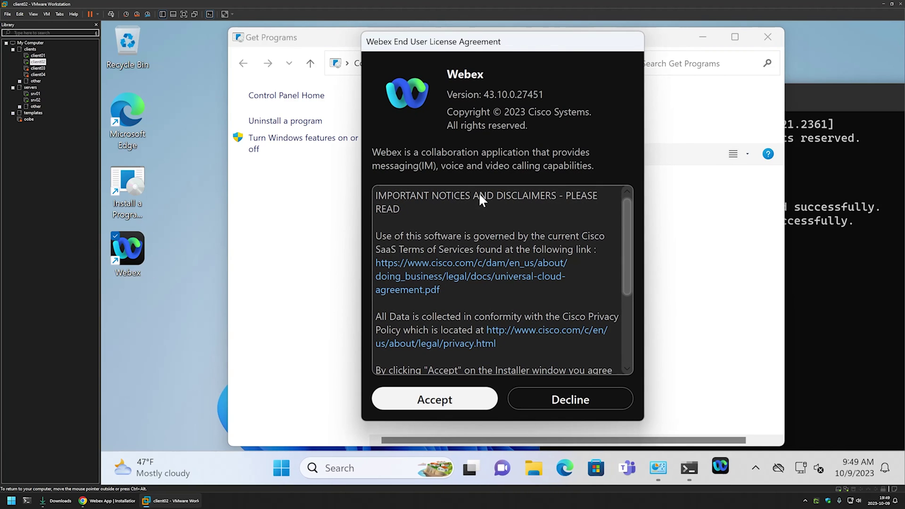
pyautogui.click(434, 399)
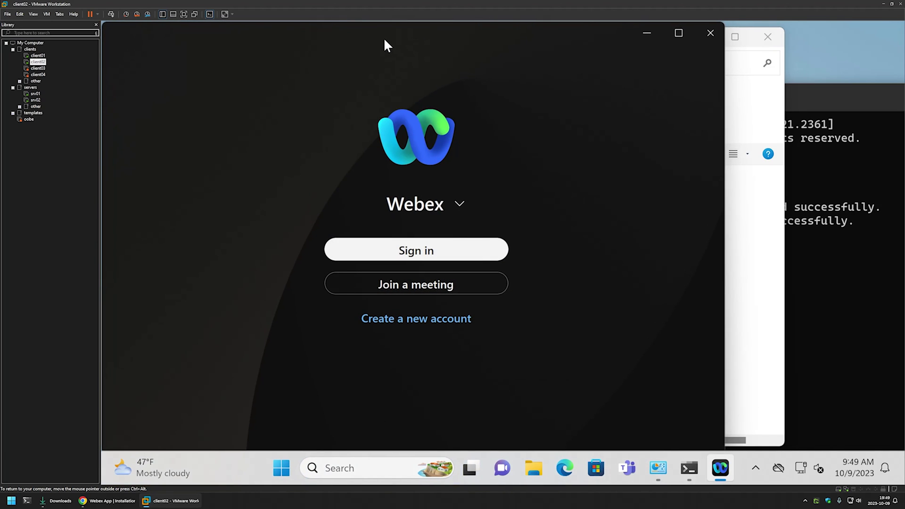
pyautogui.moveTo(384, 38); pyautogui.dragTo(508, 37)
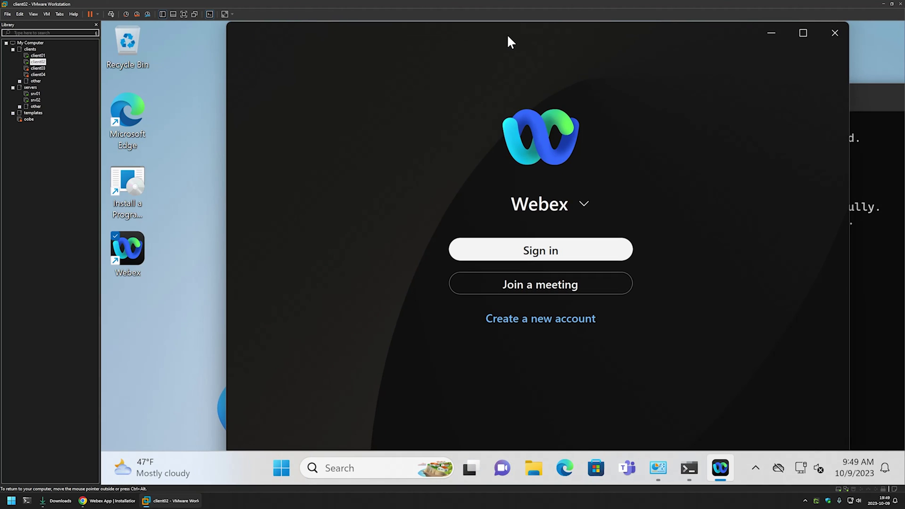